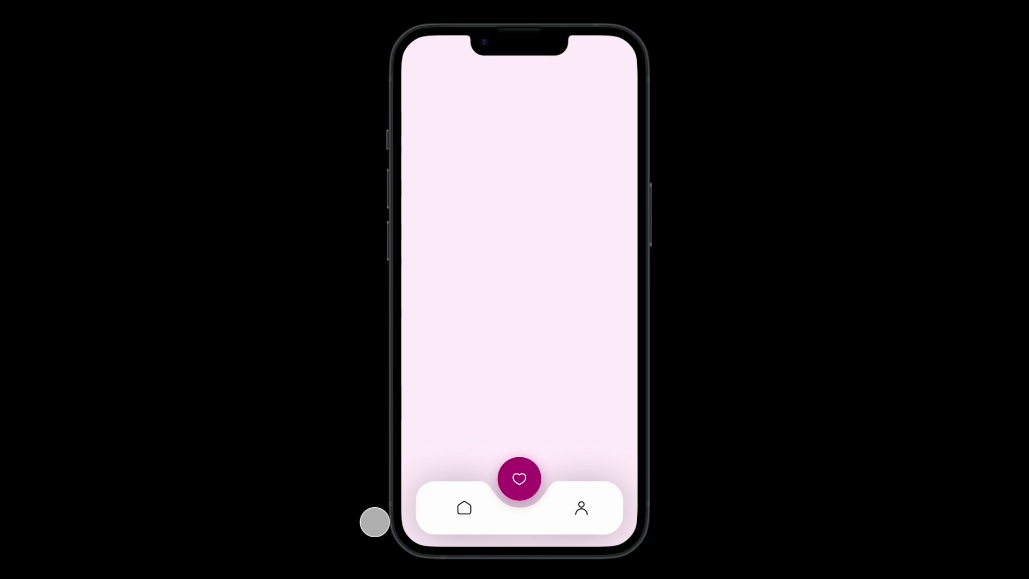
- Cycle the tab bar preview twice through the Home, Heart and Profile tabs
{"action": "left_click", "coordinate": [464, 507]}
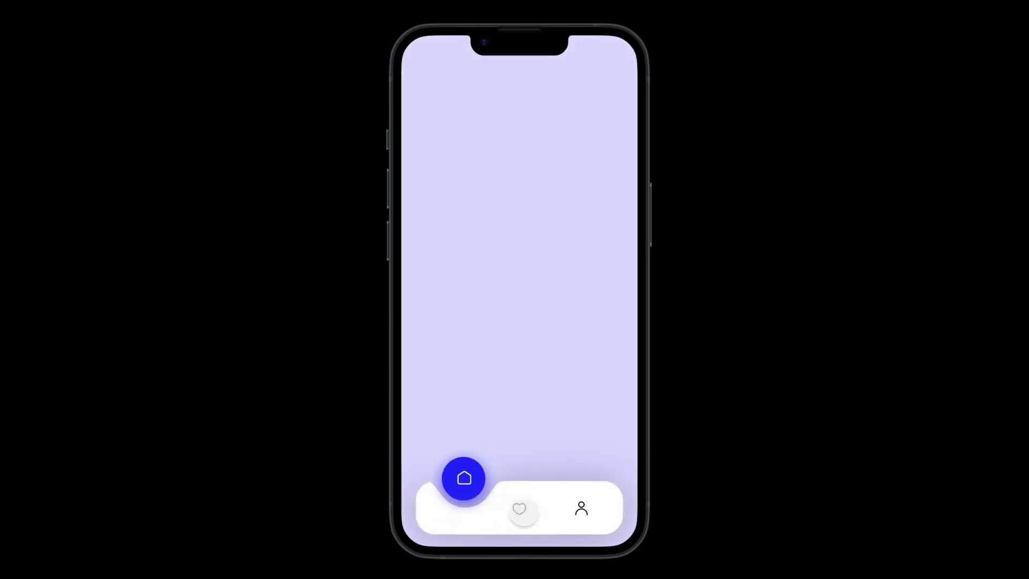
{"action": "left_click", "coordinate": [519, 508]}
{"action": "left_click", "coordinate": [581, 507]}
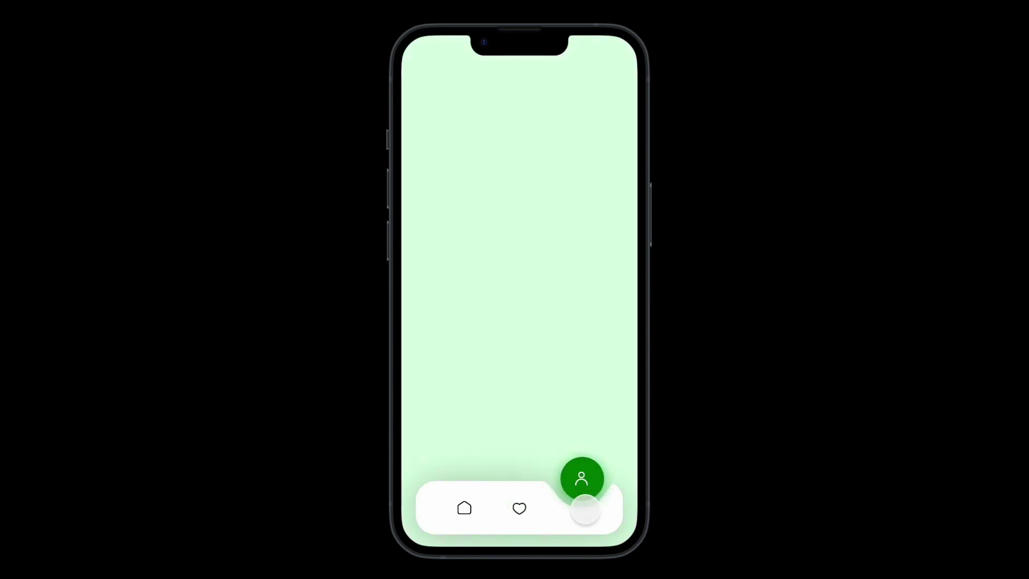
{"action": "left_click", "coordinate": [519, 508]}
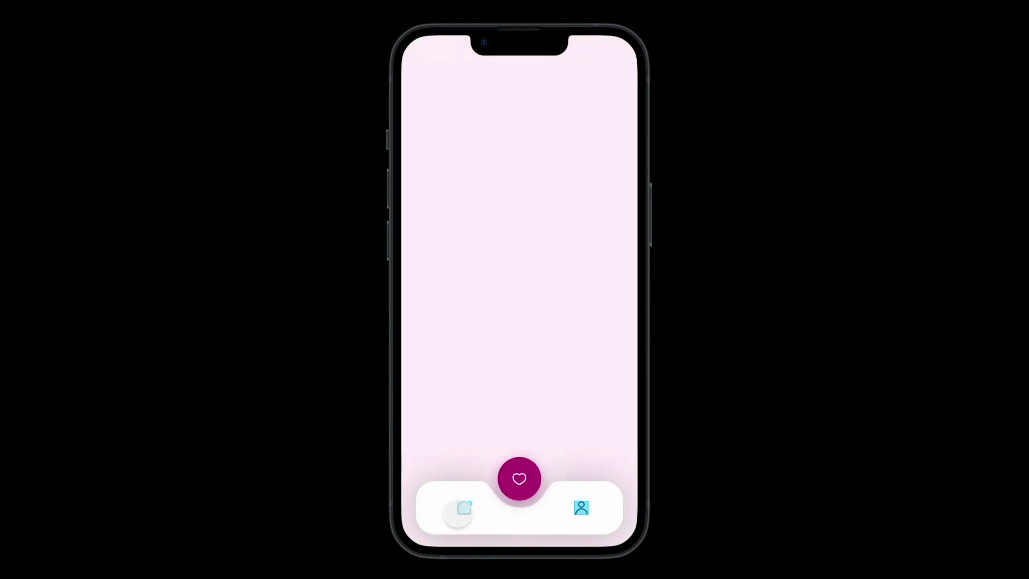
{"action": "left_click", "coordinate": [464, 507]}
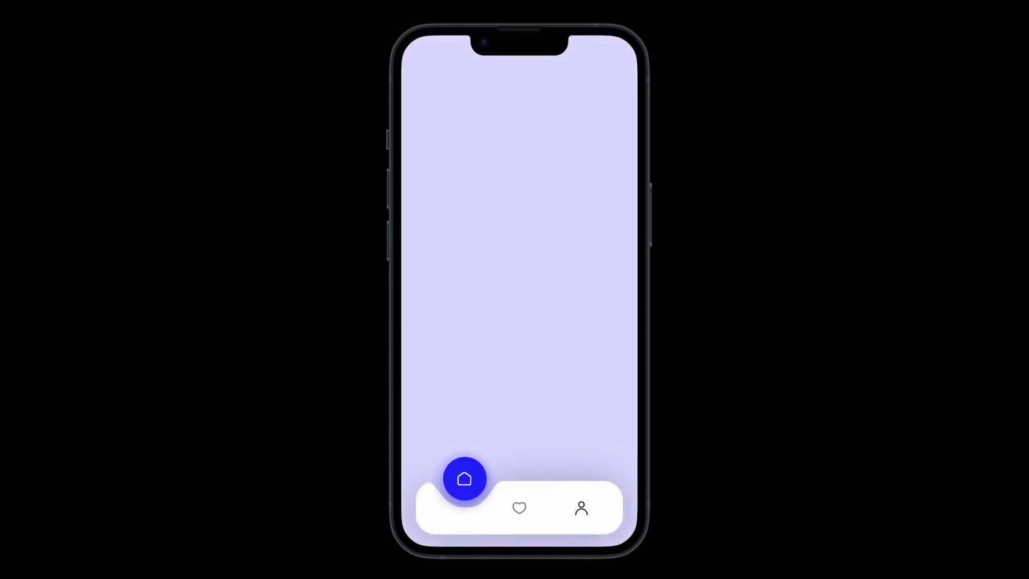
{"action": "left_click", "coordinate": [519, 506]}
{"action": "left_click", "coordinate": [582, 506]}
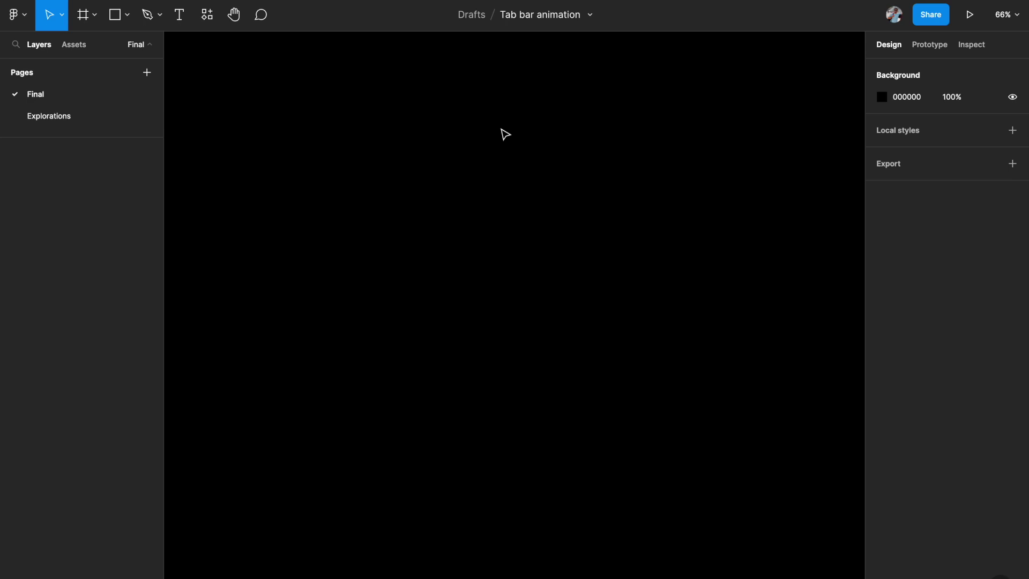
- Add a 390×844 iPhone 14 frame to the Final page
{"action": "key", "text": "f"}
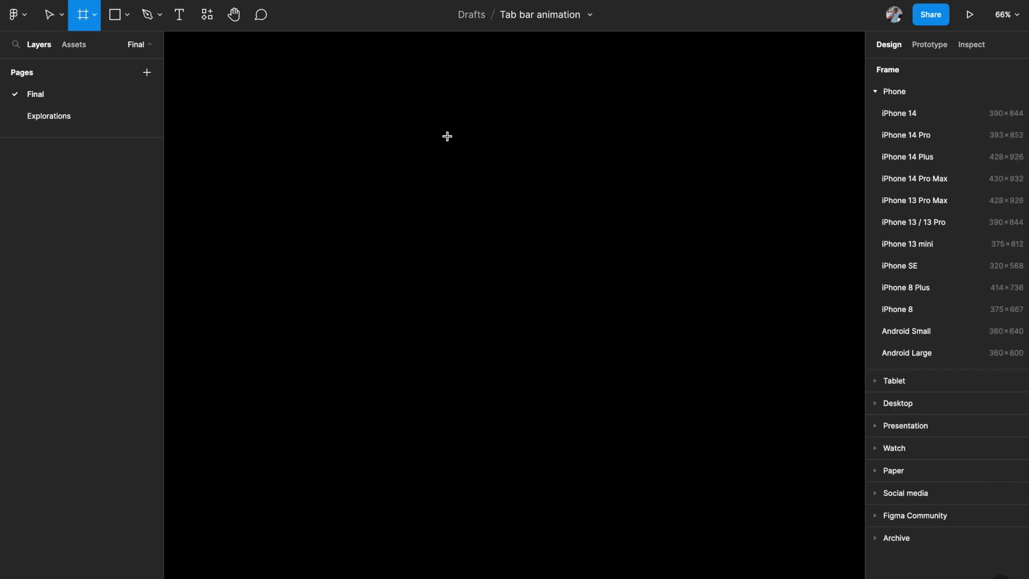
{"action": "left_click", "coordinate": [894, 113]}
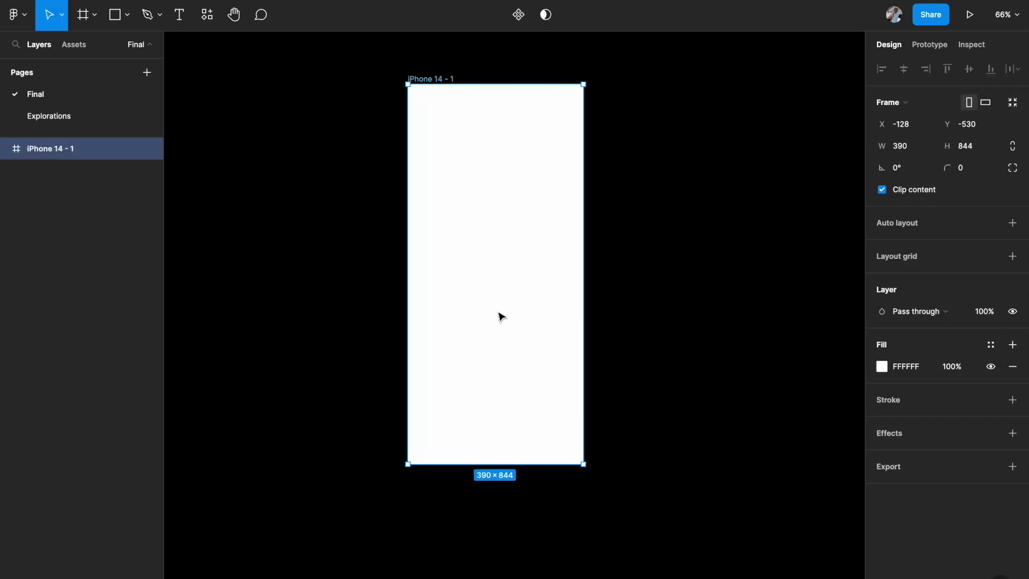
{"action": "scroll", "coordinate": [501, 316], "scroll_direction": "up", "scroll_amount": 2}
- Fill the frame with pale lavender E1E2FF
{"action": "left_click", "coordinate": [881, 366]}
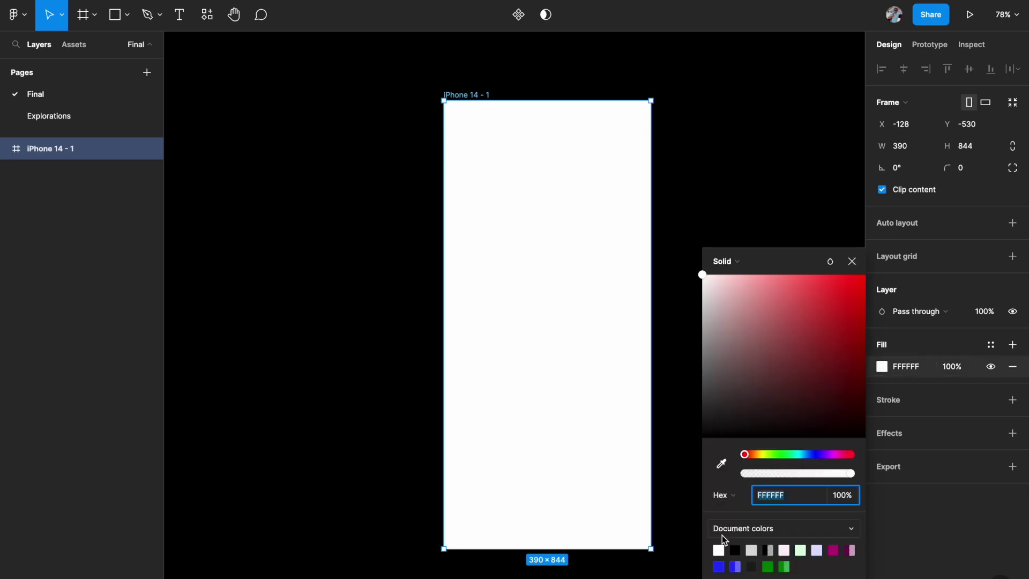
{"action": "left_click", "coordinate": [718, 566]}
{"action": "left_click_drag", "start_coordinate": [725, 298], "coordinate": [723, 261]}
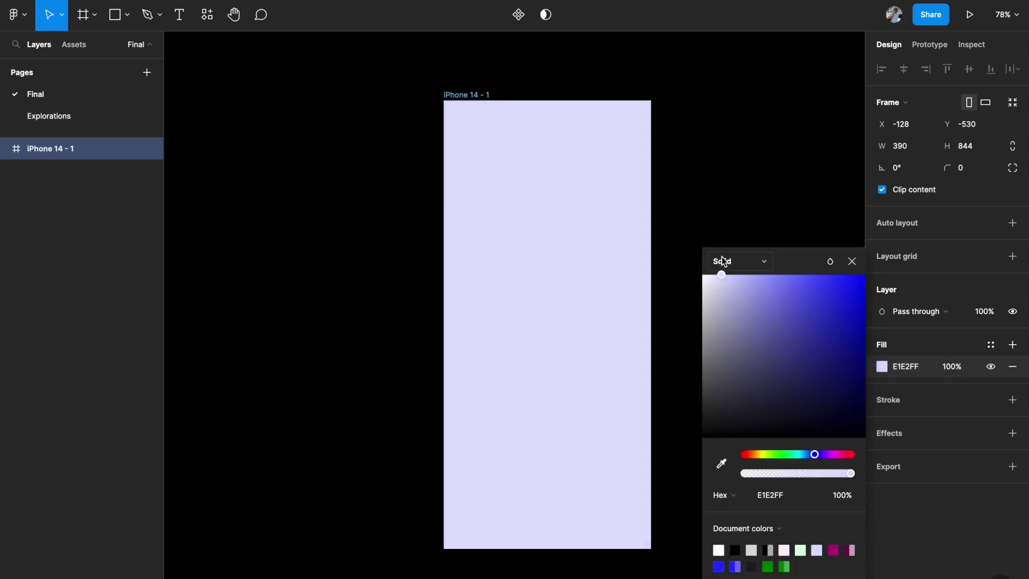
{"action": "left_click", "coordinate": [852, 261]}
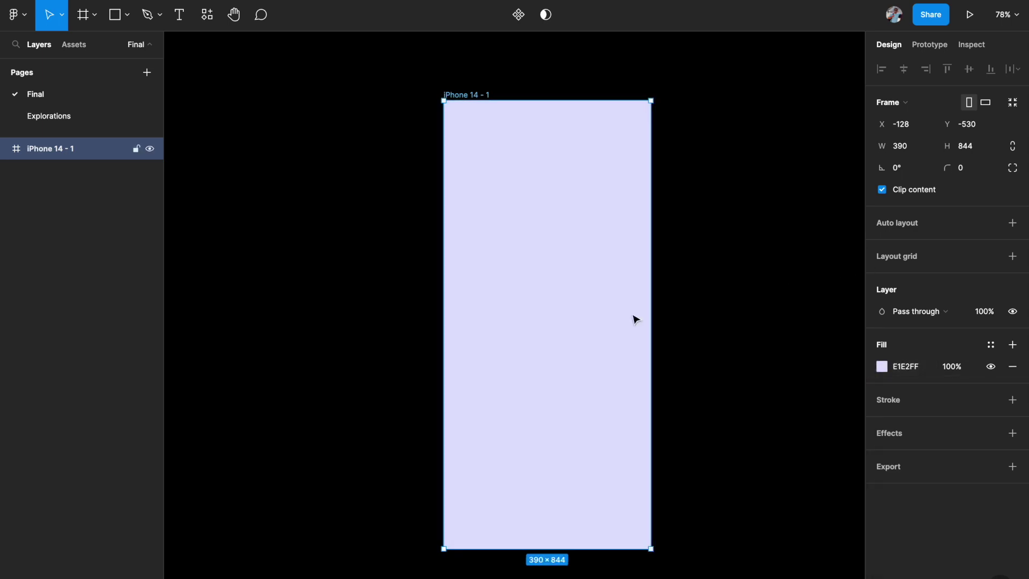
{"action": "scroll", "coordinate": [634, 317], "scroll_direction": "up", "scroll_amount": 2}
{"action": "left_click", "coordinate": [753, 361]}
{"action": "scroll", "coordinate": [620, 384], "scroll_direction": "up", "scroll_amount": 5}
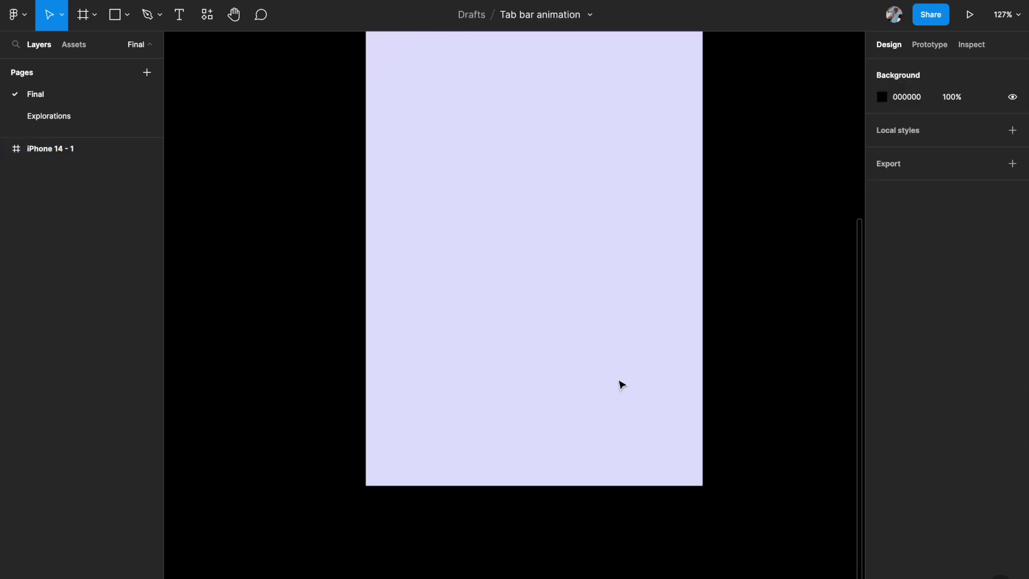
{"action": "scroll", "coordinate": [619, 384], "scroll_direction": "up", "scroll_amount": 3}
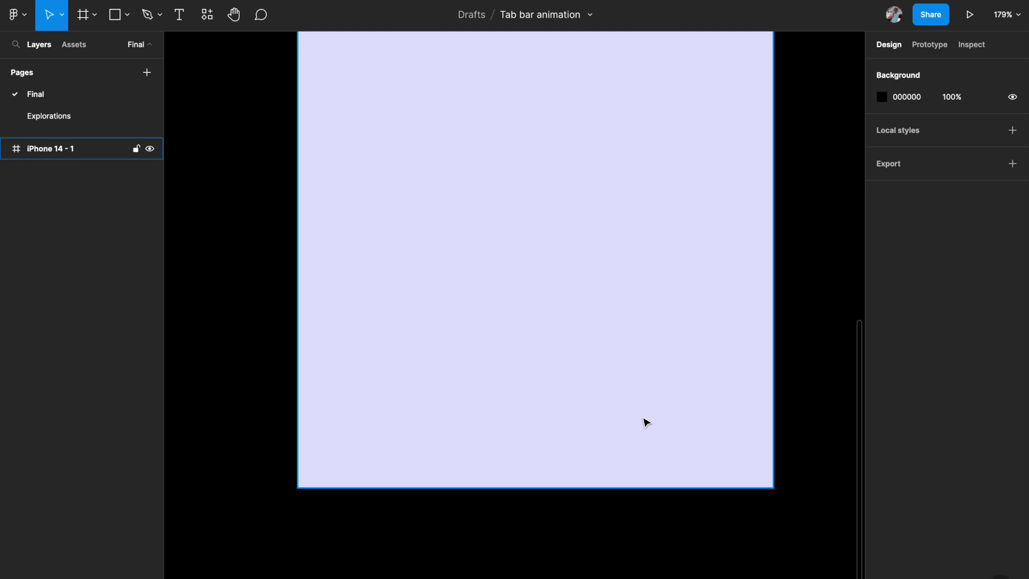
- Draw a rectangle near the frame's bottom and fill it white FFFFFF
{"action": "key", "text": "r"}
{"action": "mouse_move", "coordinate": [330, 368]}
{"action": "left_mouse_down"}
{"action": "mouse_move", "coordinate": [700, 436]}
{"action": "mouse_move", "coordinate": [734, 463]}
{"action": "left_mouse_up"}
{"action": "left_click", "coordinate": [882, 366]}
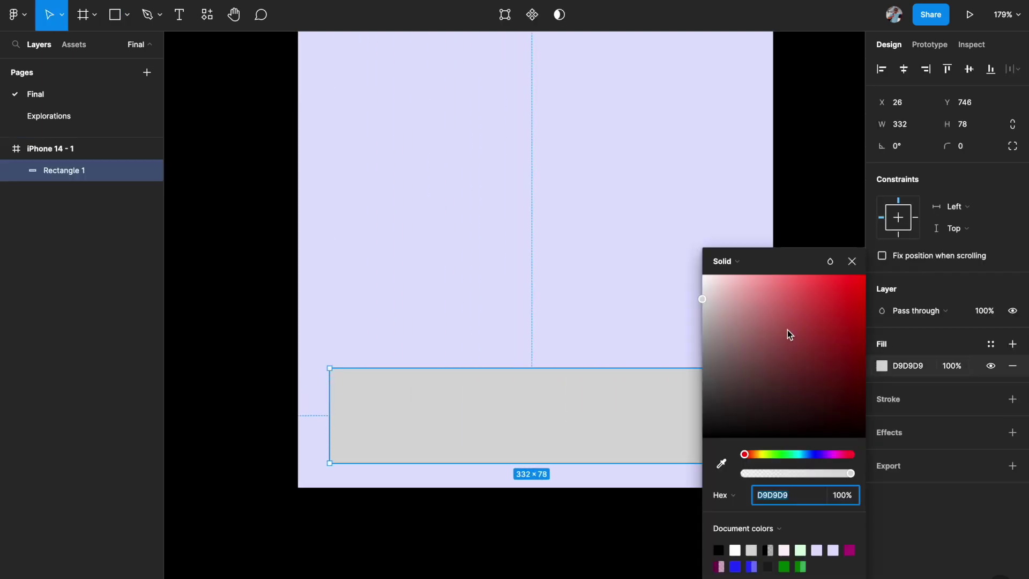
{"action": "left_click_drag", "start_coordinate": [787, 336], "coordinate": [706, 277]}
{"action": "left_click", "coordinate": [892, 169]}
- Resize the rectangle to 342 wide by 88 high and nudge it into place
{"action": "left_click", "coordinate": [962, 124]}
{"action": "type", "text": "88"}
{"action": "key", "text": "Return"}
{"action": "left_click", "coordinate": [916, 131]}
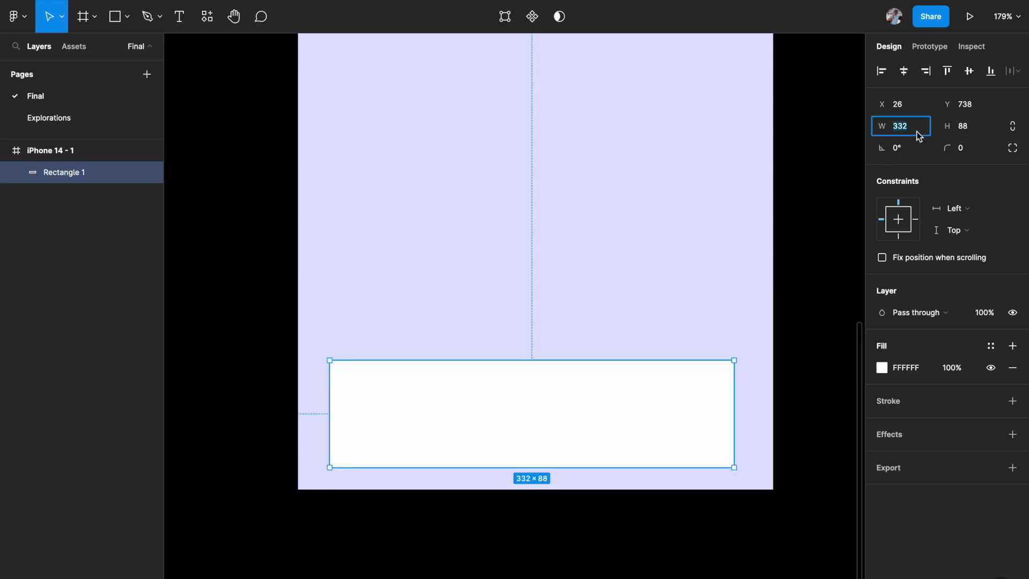
{"action": "type", "text": "342"}
{"action": "key", "text": "Return"}
{"action": "key", "text": "Up"}
{"action": "key", "text": "Up"}
{"action": "key", "text": "Left"}
{"action": "key", "text": "Left"}
{"action": "key", "text": "Up"}
{"action": "key", "text": "Up"}
{"action": "key", "text": "Up"}
{"action": "key", "text": "Up"}
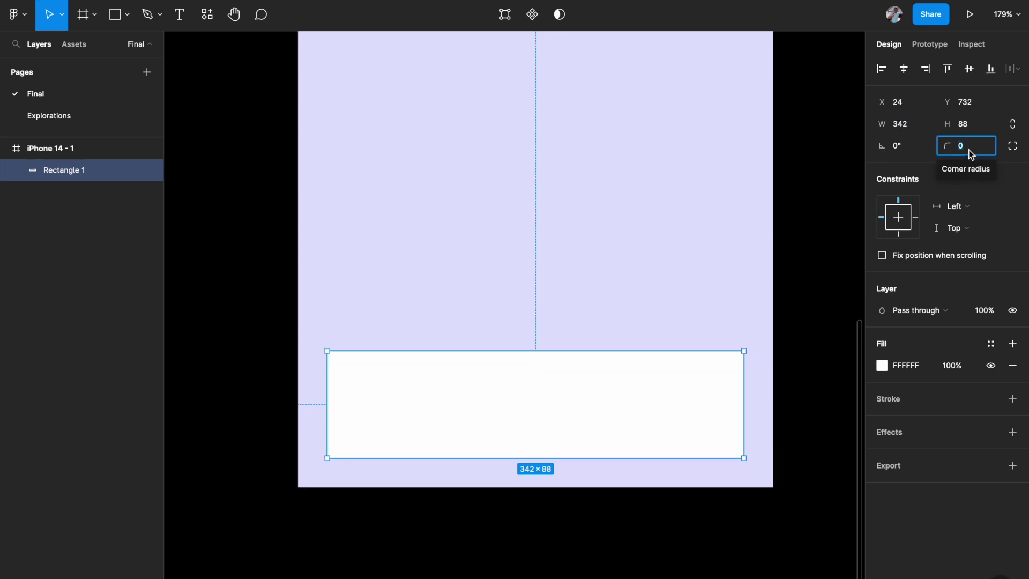
- Round the rectangle's corners with a radius of 32
{"action": "type", "text": "32"}
{"action": "key", "text": "Return"}
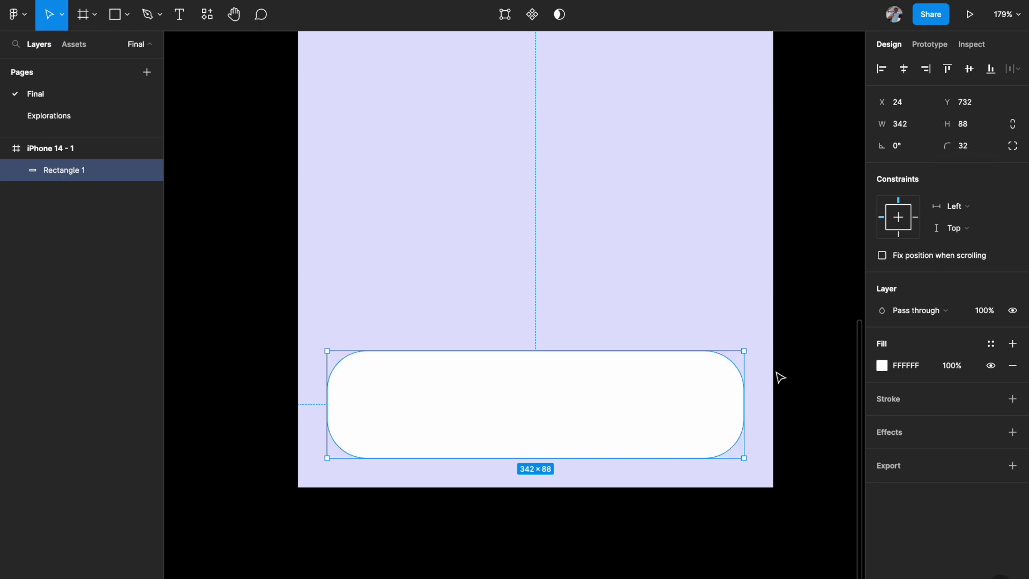
{"action": "left_click", "coordinate": [725, 505]}
{"action": "left_click", "coordinate": [718, 415]}
{"action": "left_click", "coordinate": [648, 532]}
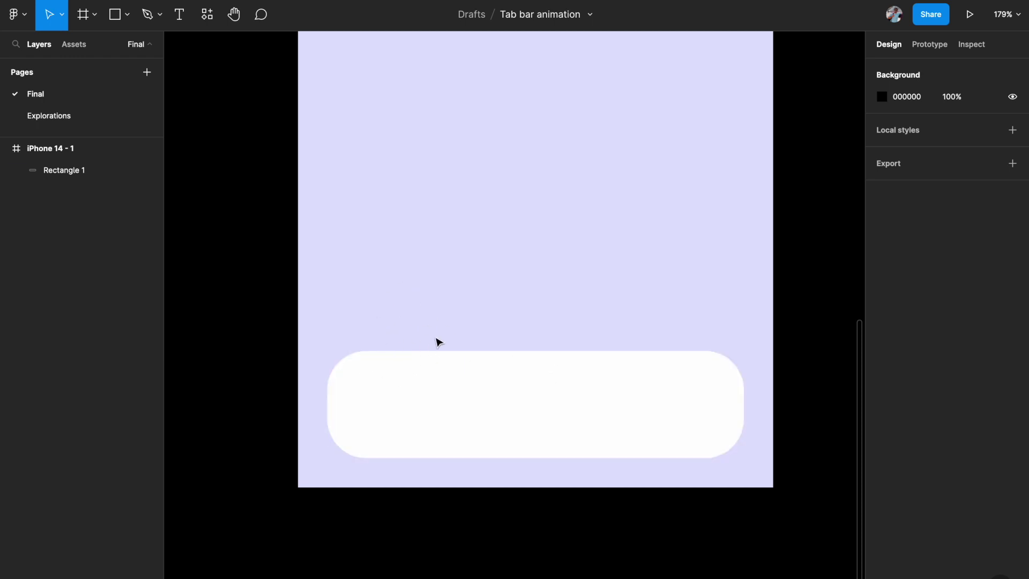
- Draw a 62×62 ellipse across the rectangle's top edge, centred horizontally
{"action": "key", "text": "o"}
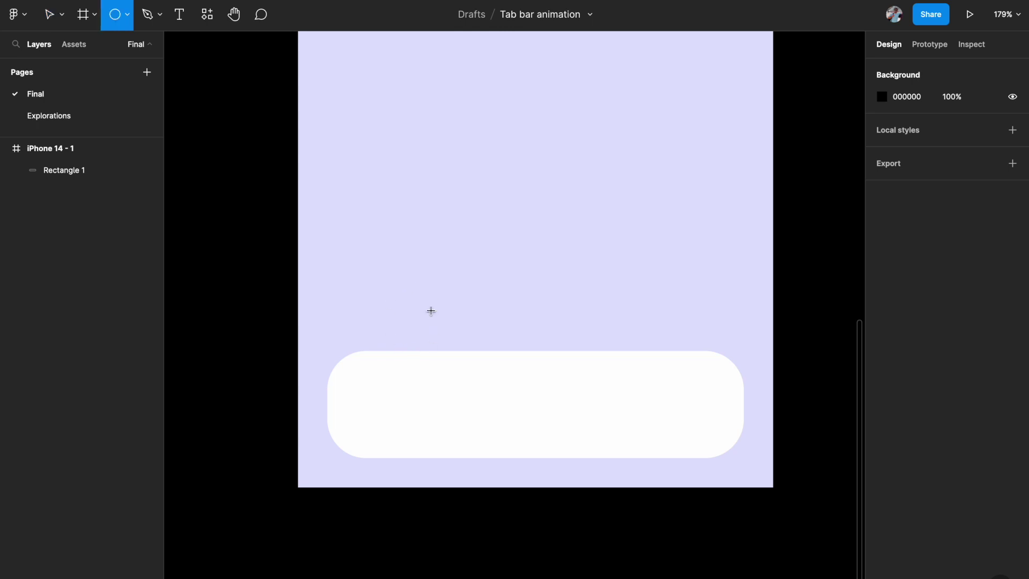
{"action": "mouse_move", "coordinate": [425, 296]}
{"action": "left_mouse_down"}
{"action": "mouse_move", "coordinate": [500, 351]}
{"action": "mouse_move", "coordinate": [420, 361]}
{"action": "left_mouse_up"}
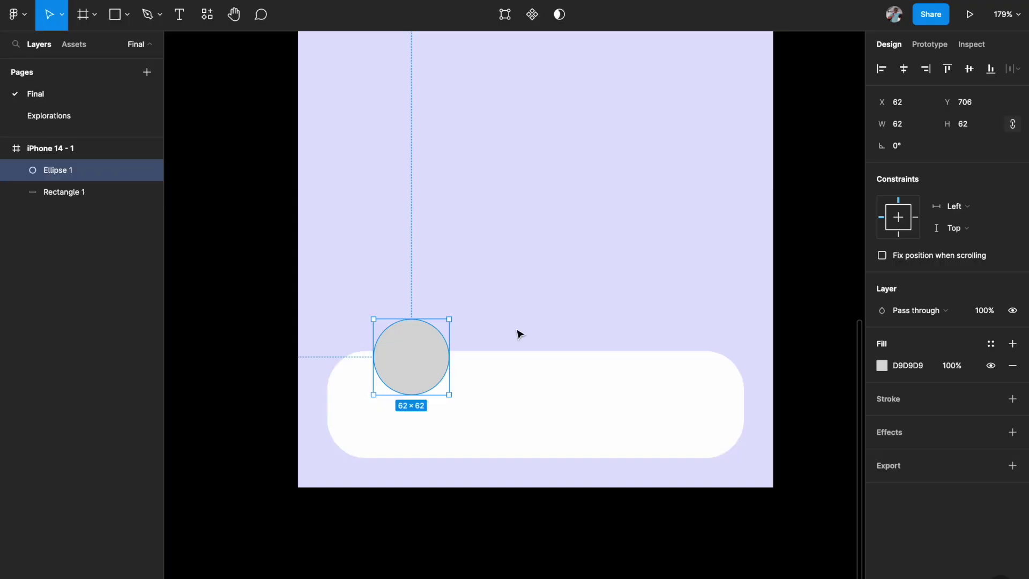
{"action": "left_click_drag", "start_coordinate": [409, 352], "coordinate": [407, 345]}
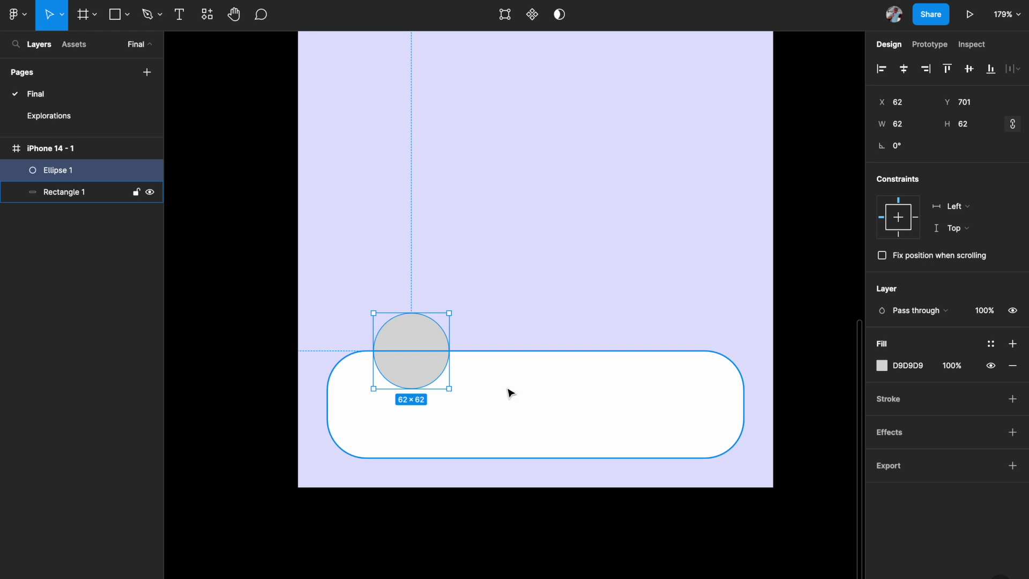
{"action": "key", "text": "alt+h"}
- Subtract the circle from the rectangle to cut a semicircular notch
{"action": "left_click", "coordinate": [608, 397], "text": "shift"}
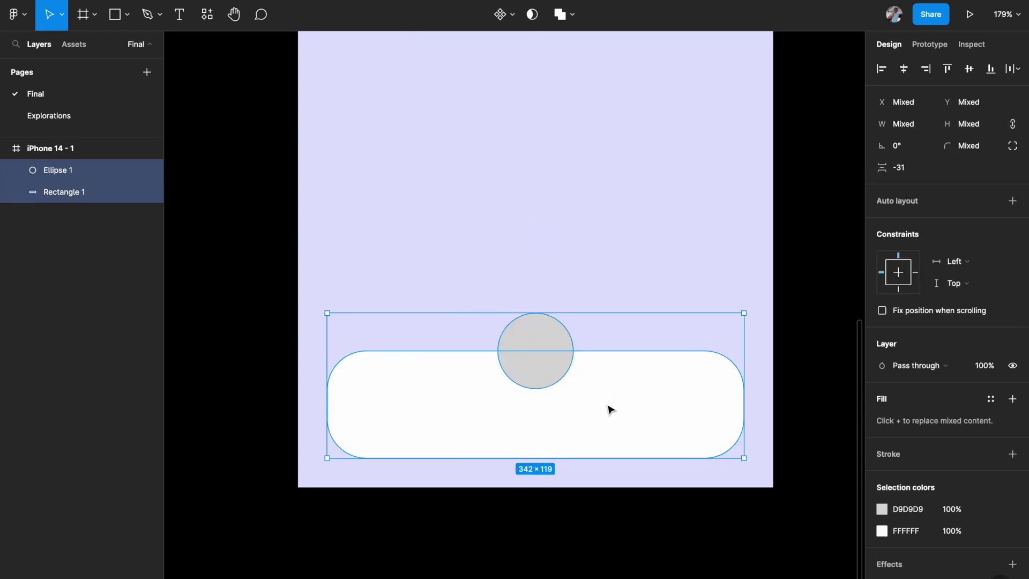
{"action": "left_click", "coordinate": [574, 17]}
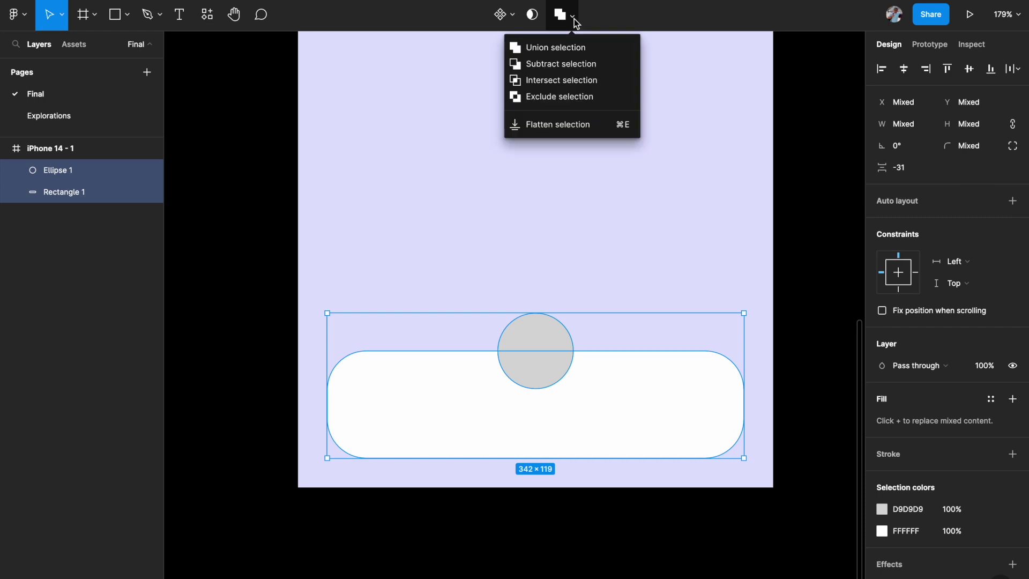
{"action": "left_click", "coordinate": [561, 65]}
{"action": "scroll", "coordinate": [552, 389], "scroll_direction": "up", "scroll_amount": 3}
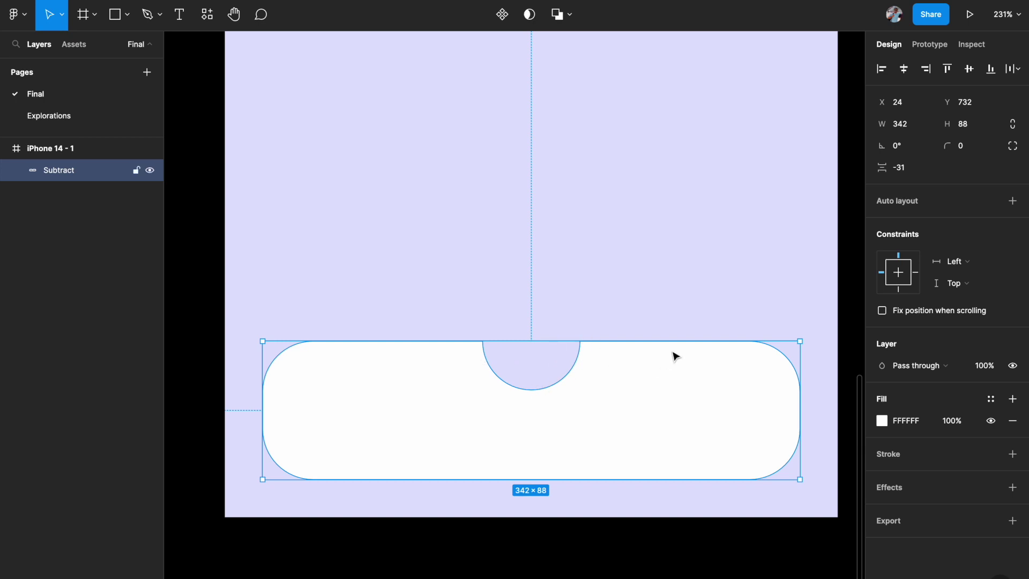
{"action": "left_click", "coordinate": [525, 294]}
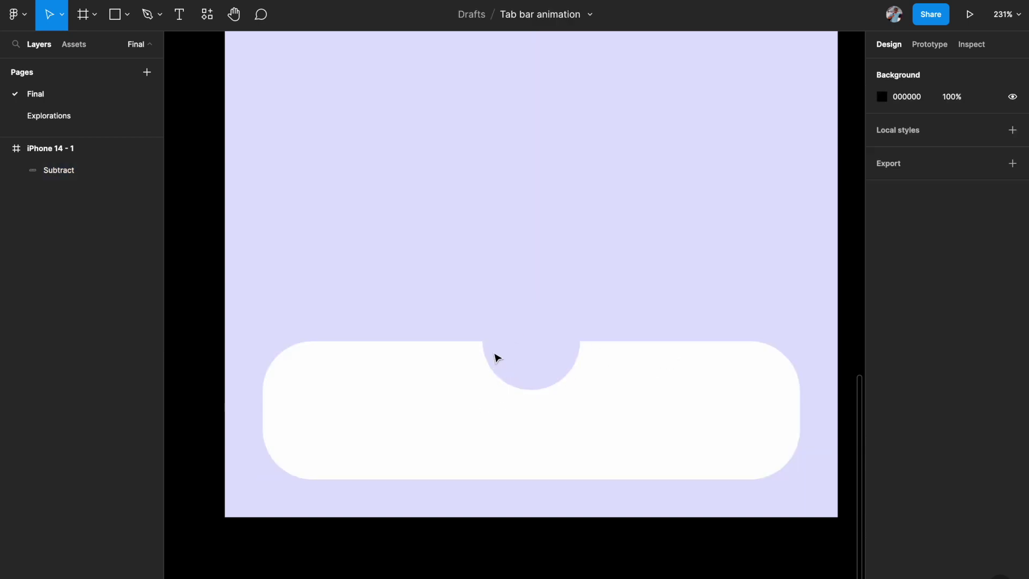
- Select Ellipse 1 inside the Subtract shape and enter vector edit mode
{"action": "left_click", "coordinate": [531, 398]}
{"action": "double_click", "coordinate": [531, 399]}
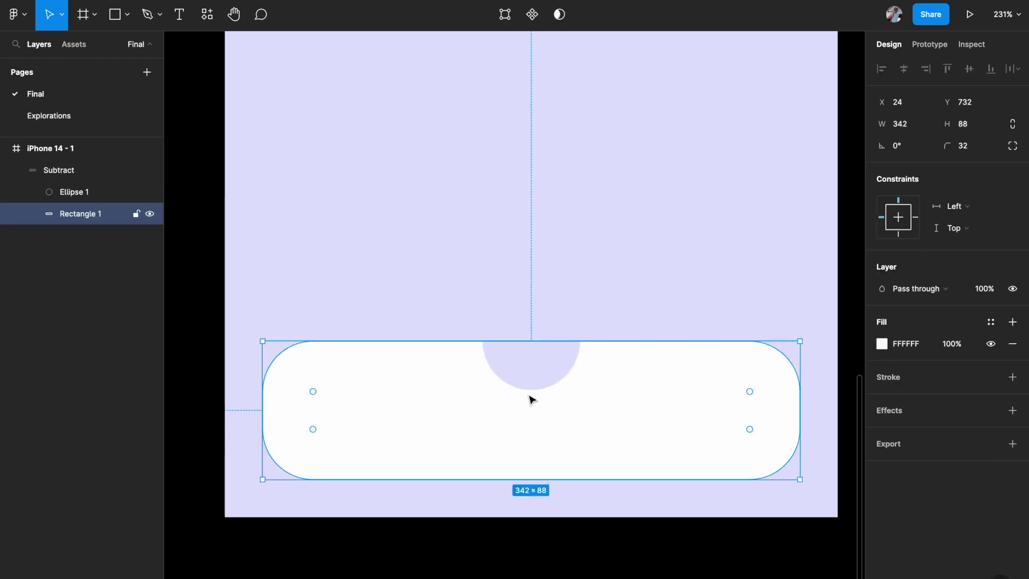
{"action": "left_click", "coordinate": [568, 376]}
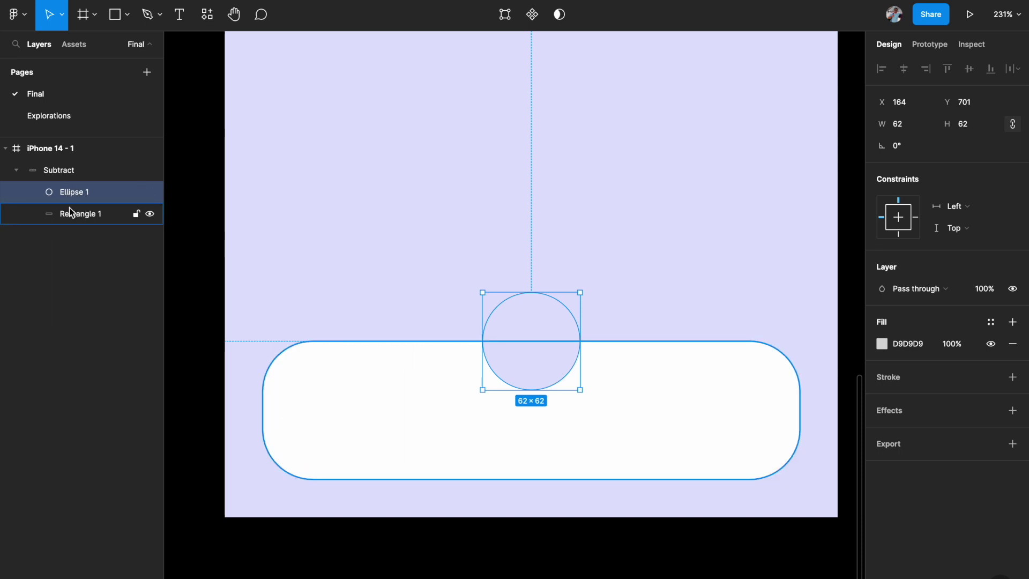
{"action": "left_click", "coordinate": [17, 171]}
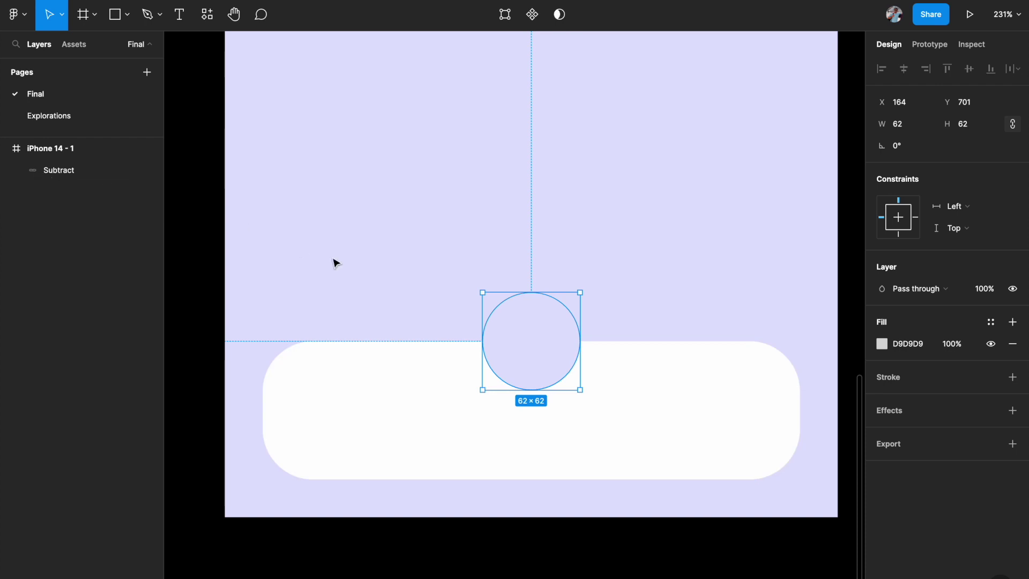
{"action": "left_click", "coordinate": [17, 171]}
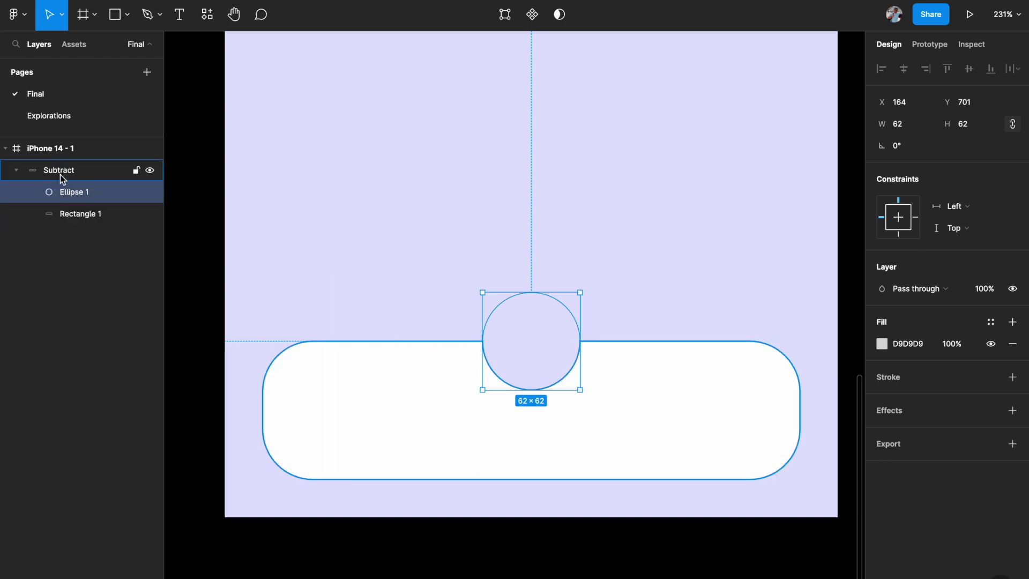
{"action": "key", "text": "Return"}
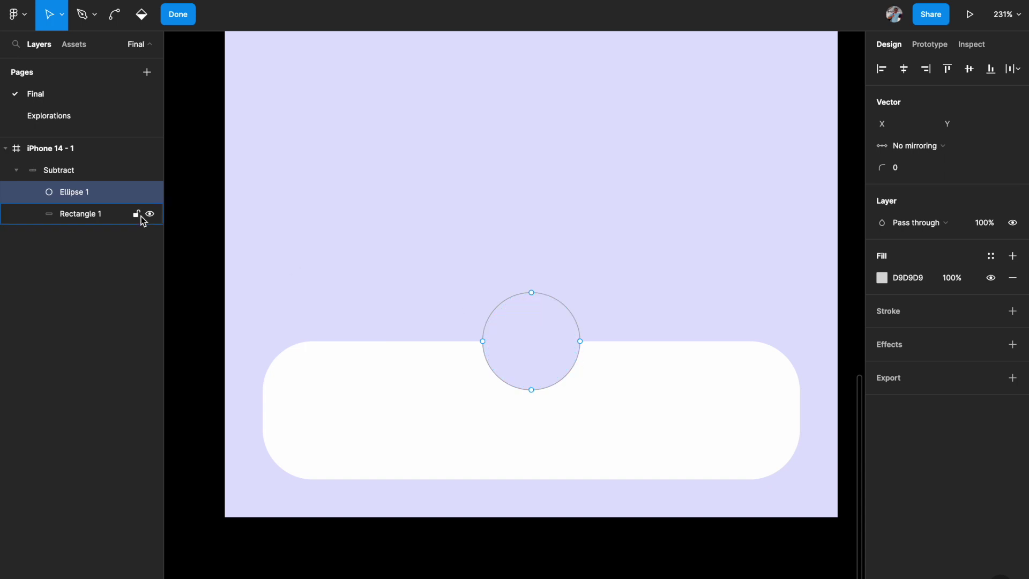
- Drag the right anchor's lower handle up-left so the notch curves smoothly into the bar
{"action": "scroll", "coordinate": [536, 387], "scroll_direction": "up", "scroll_amount": 2}
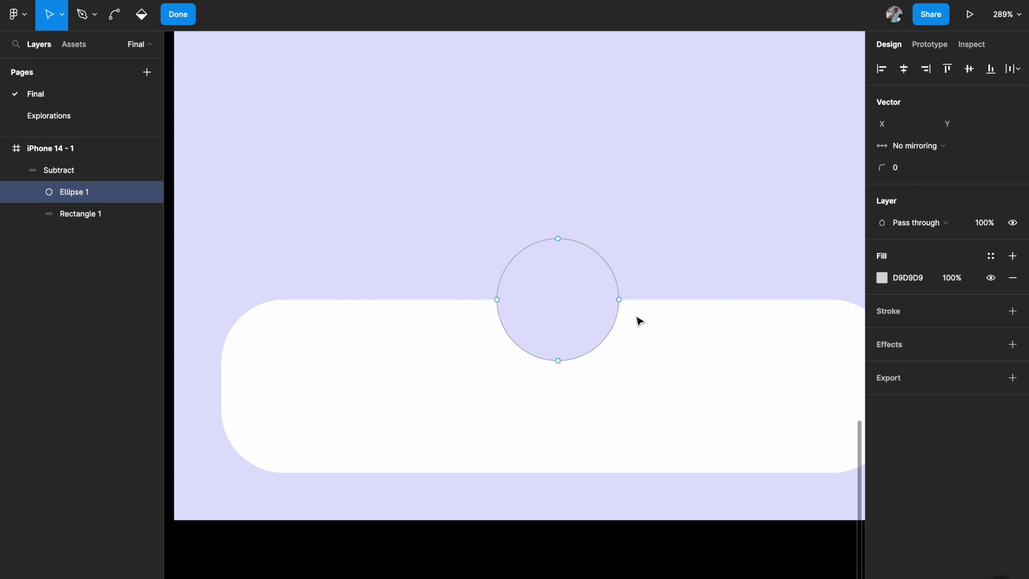
{"action": "left_click", "coordinate": [618, 300]}
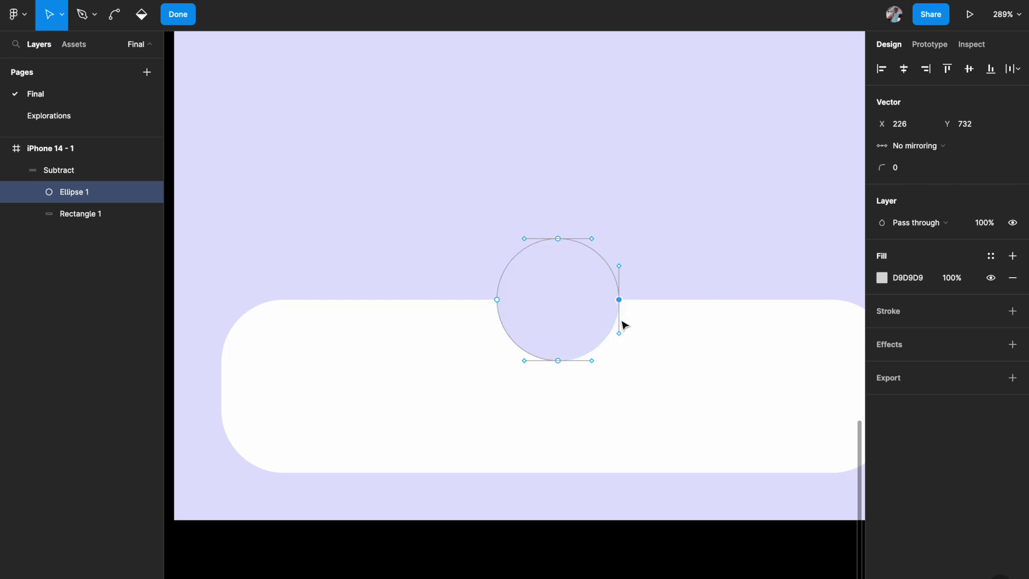
{"action": "scroll", "coordinate": [622, 335], "scroll_direction": "up", "scroll_amount": 5}
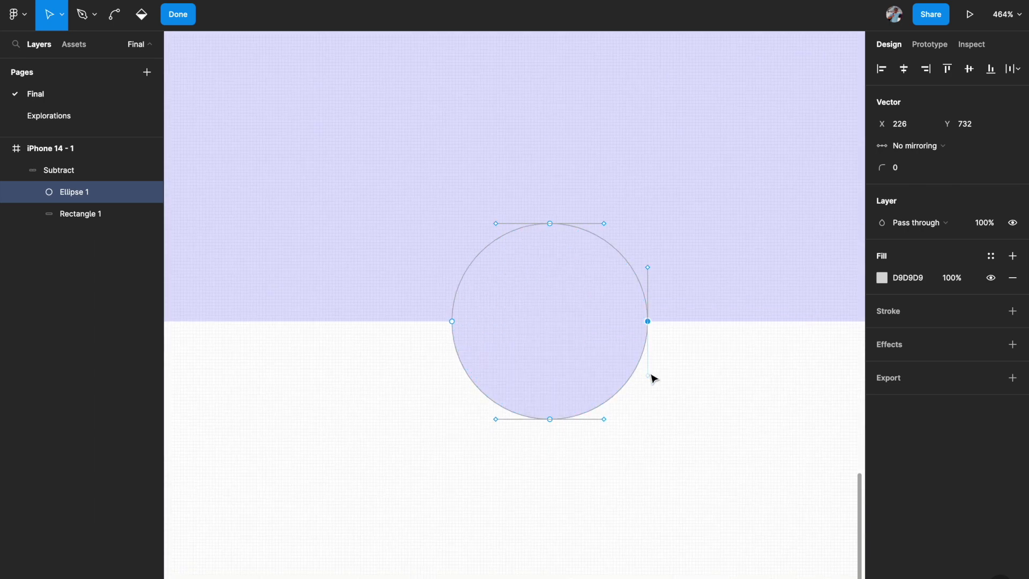
{"action": "left_click_drag", "start_coordinate": [650, 378], "coordinate": [598, 321]}
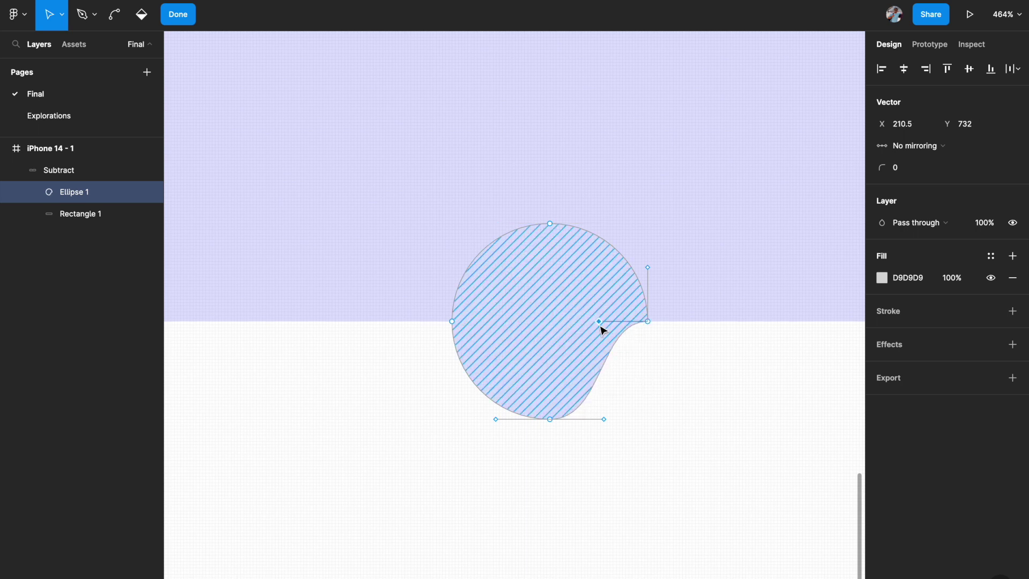
{"action": "scroll", "coordinate": [617, 374], "scroll_direction": "up", "scroll_amount": 5}
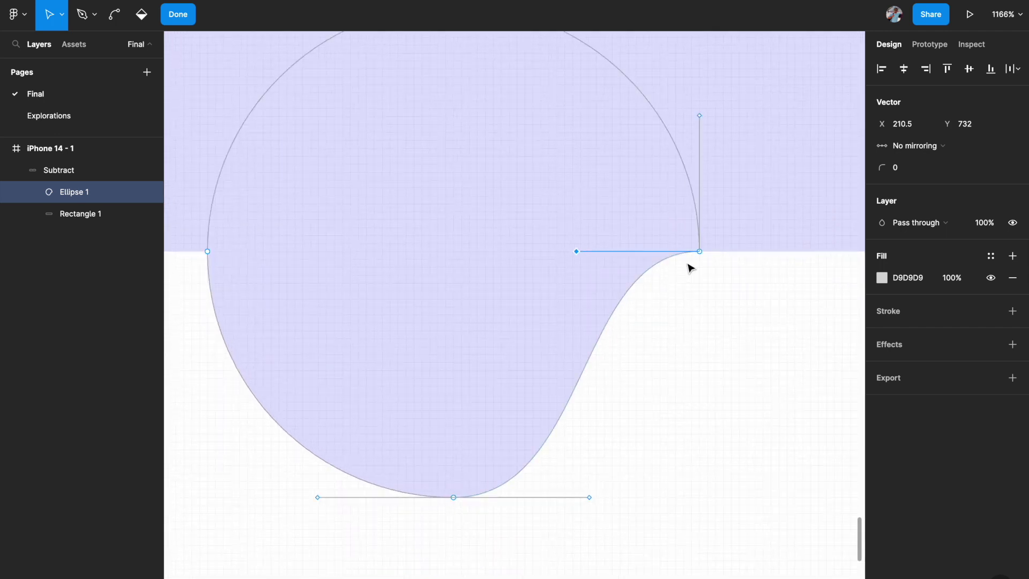
{"action": "scroll", "coordinate": [631, 330], "scroll_direction": "down", "scroll_amount": 3}
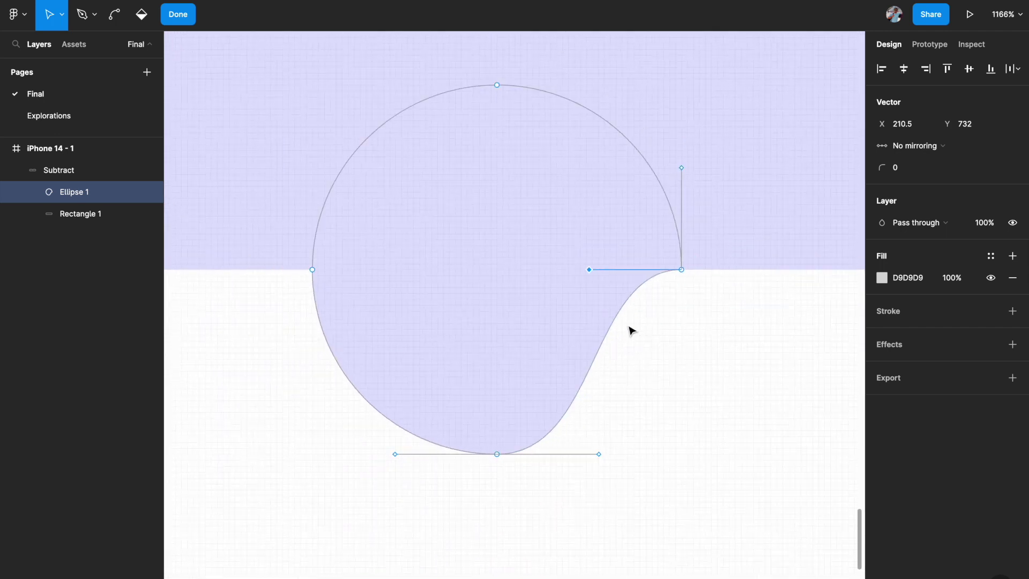
{"action": "left_click", "coordinate": [432, 284]}
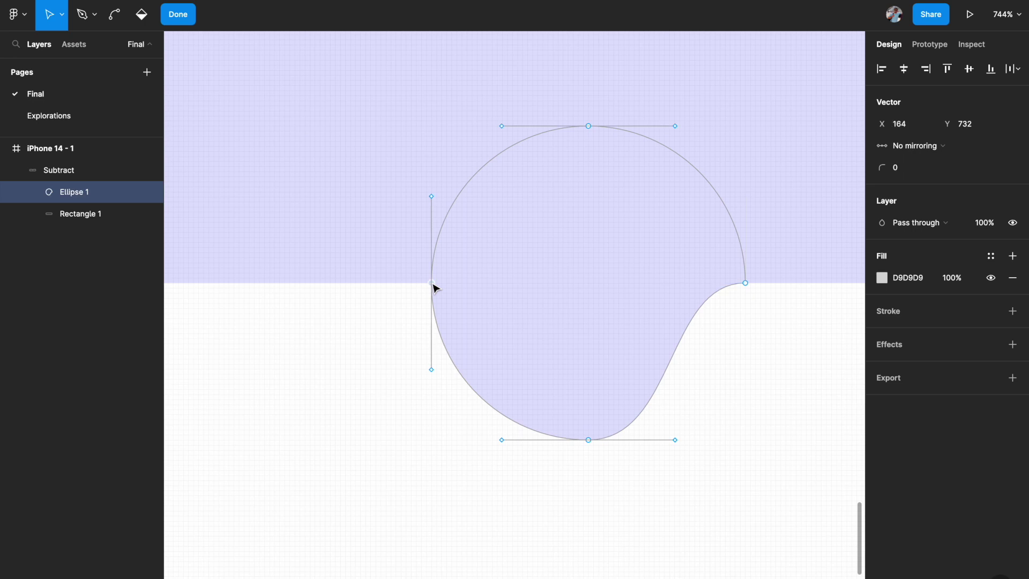
- Sweep the left curve into the bar, deepen the notch, and widen both sides
{"action": "left_click", "coordinate": [432, 370]}
{"action": "left_click_drag", "start_coordinate": [432, 370], "coordinate": [498, 292]}
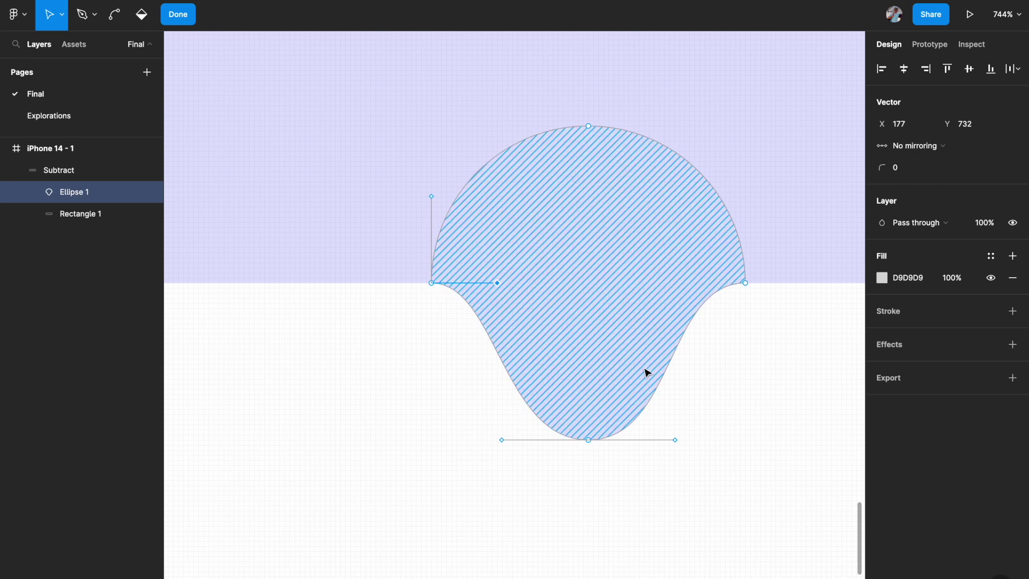
{"action": "scroll", "coordinate": [601, 409], "scroll_direction": "down", "scroll_amount": 5}
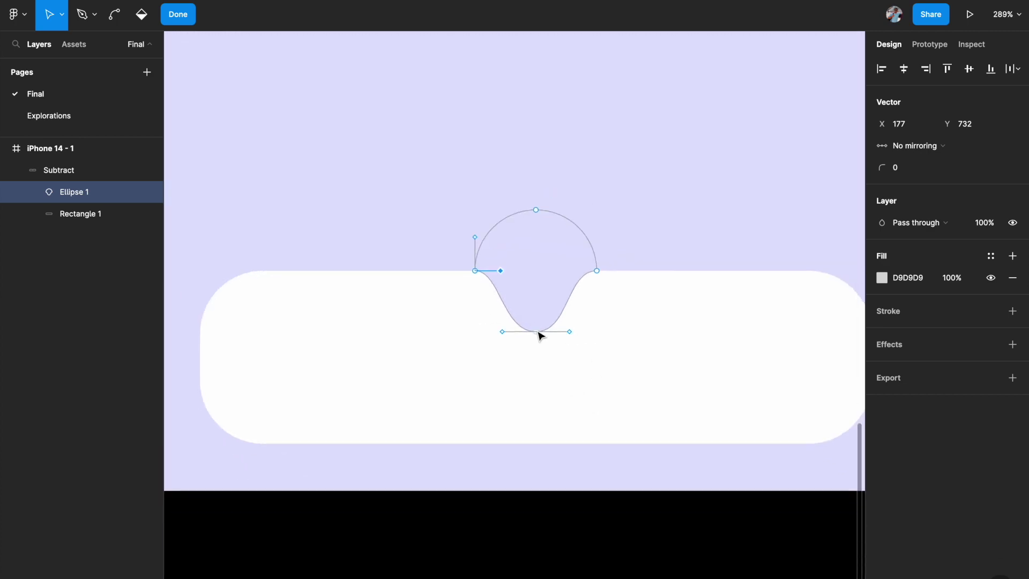
{"action": "left_click_drag", "start_coordinate": [536, 333], "coordinate": [537, 356]}
{"action": "left_click_drag", "start_coordinate": [596, 271], "coordinate": [620, 271]}
{"action": "left_click_drag", "start_coordinate": [476, 272], "coordinate": [449, 272]}
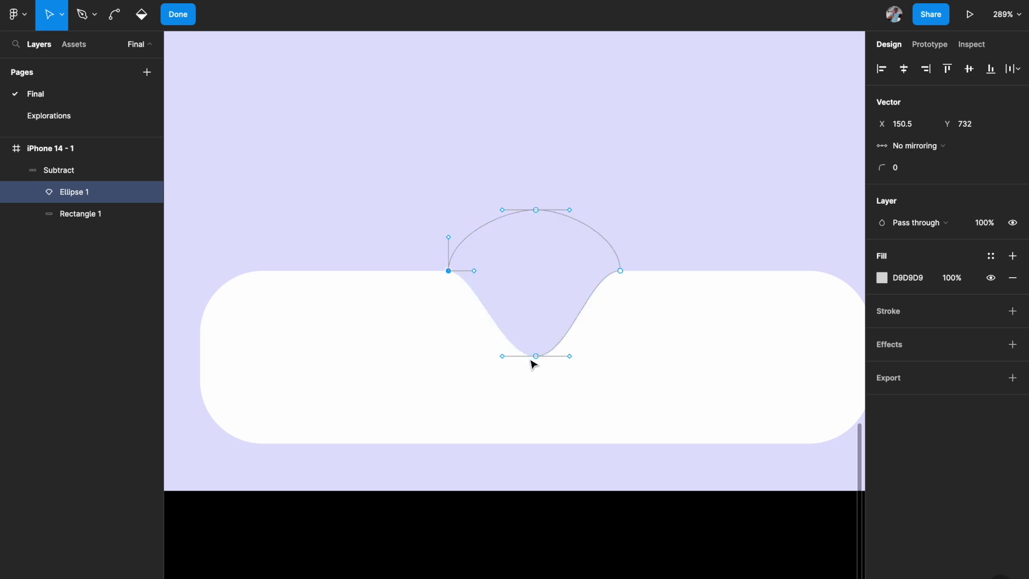
- Lengthen the bottom point's left and right handles, then exit vector editing
{"action": "left_click_drag", "start_coordinate": [569, 356], "coordinate": [593, 358]}
{"action": "scroll", "coordinate": [578, 361], "scroll_direction": "up", "scroll_amount": 5}
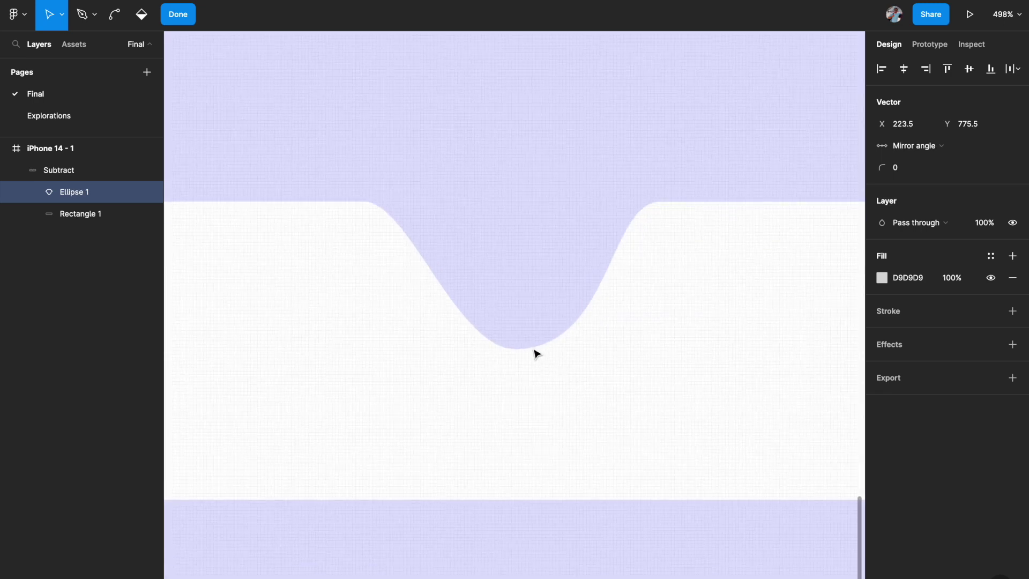
{"action": "key", "text": "ctrl+z"}
{"action": "left_click_drag", "start_coordinate": [576, 350], "coordinate": [615, 350]}
{"action": "left_click_drag", "start_coordinate": [409, 351], "coordinate": [399, 349]}
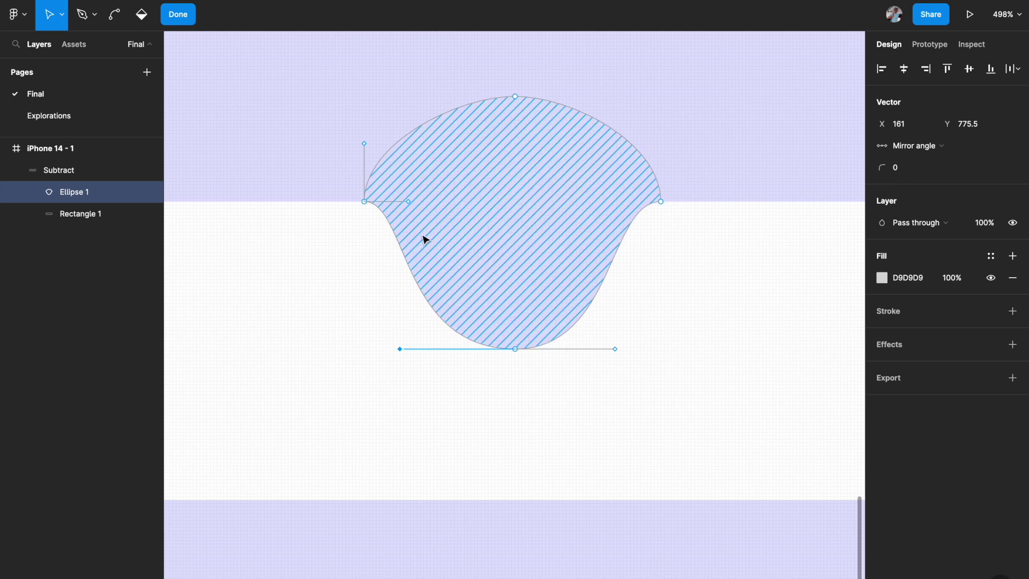
{"action": "scroll", "coordinate": [394, 291], "scroll_direction": "down", "scroll_amount": 5}
{"action": "scroll", "coordinate": [375, 257], "scroll_direction": "up", "scroll_amount": 2}
{"action": "scroll", "coordinate": [375, 257], "scroll_direction": "right", "scroll_amount": 2}
{"action": "left_click", "coordinate": [365, 233]}
{"action": "left_click", "coordinate": [367, 234]}
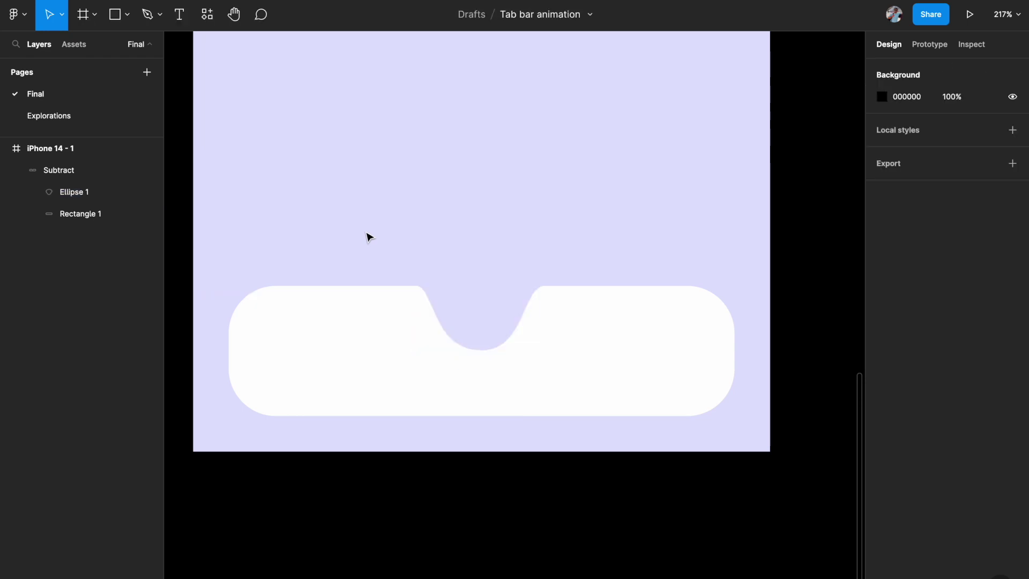
- Add a soft drop shadow beneath the notched tab bar
{"action": "scroll", "coordinate": [420, 343], "scroll_direction": "up", "scroll_amount": 2}
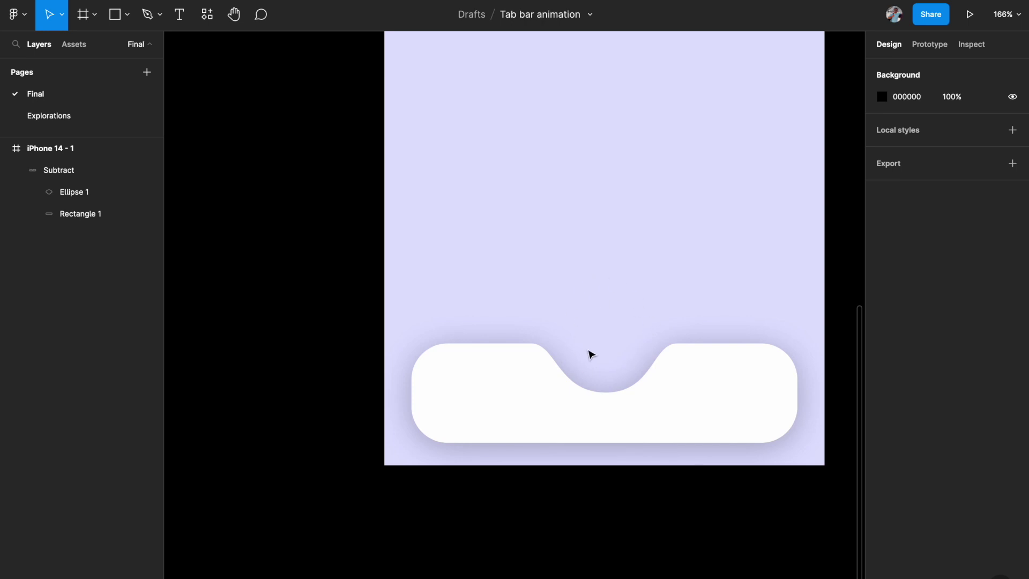
{"action": "key", "text": "o"}
- Draw a 72×72 circle sitting in the notch
{"action": "mouse_move", "coordinate": [563, 295]}
{"action": "left_mouse_down"}
{"action": "mouse_move", "coordinate": [645, 374]}
{"action": "mouse_move", "coordinate": [606, 349]}
{"action": "mouse_move", "coordinate": [612, 356]}
{"action": "left_mouse_up"}
{"action": "left_click", "coordinate": [982, 127]}
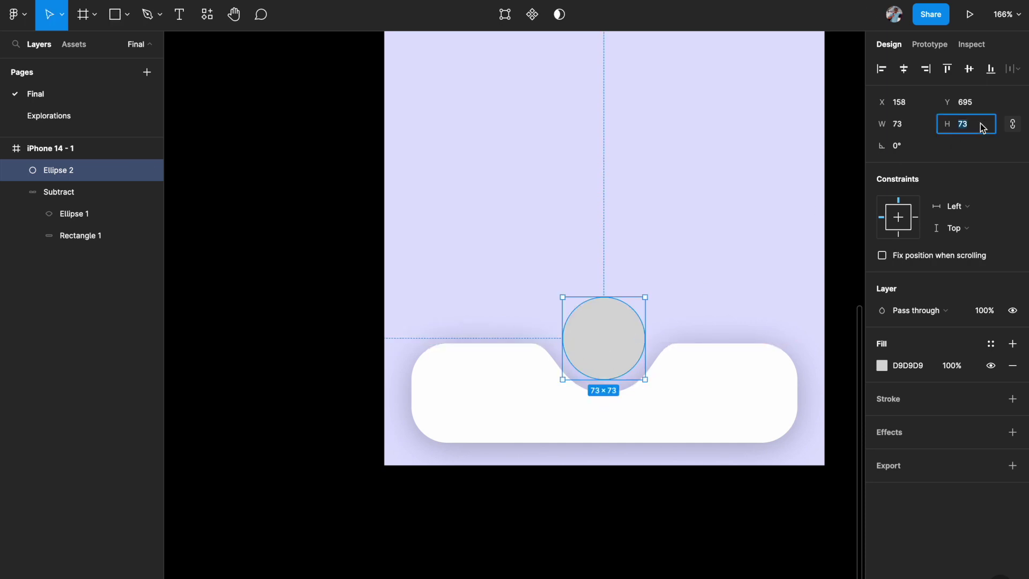
{"action": "type", "text": "72"}
{"action": "key", "text": "Return"}
- Change the circle's fill to white FFFFFF
{"action": "left_click", "coordinate": [881, 365]}
{"action": "left_click", "coordinate": [739, 293]}
{"action": "left_click_drag", "start_coordinate": [739, 292], "coordinate": [701, 272]}
{"action": "left_click", "coordinate": [852, 261]}
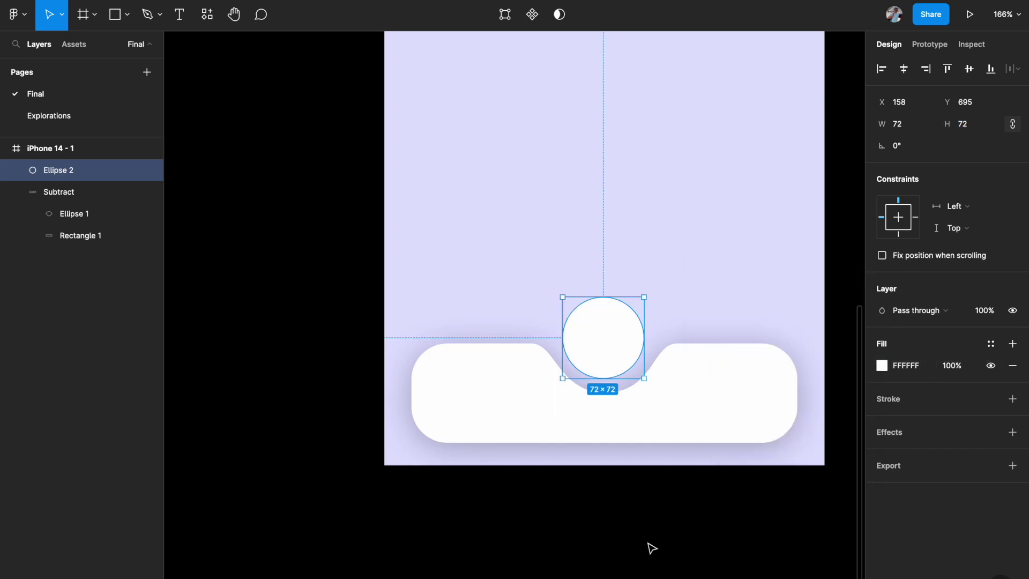
{"action": "left_click", "coordinate": [652, 547]}
{"action": "scroll", "coordinate": [651, 548], "scroll_direction": "down", "scroll_amount": 2}
{"action": "scroll", "coordinate": [651, 547], "scroll_direction": "down", "scroll_amount": 2}
{"action": "scroll", "coordinate": [579, 444], "scroll_direction": "up", "scroll_amount": 3}
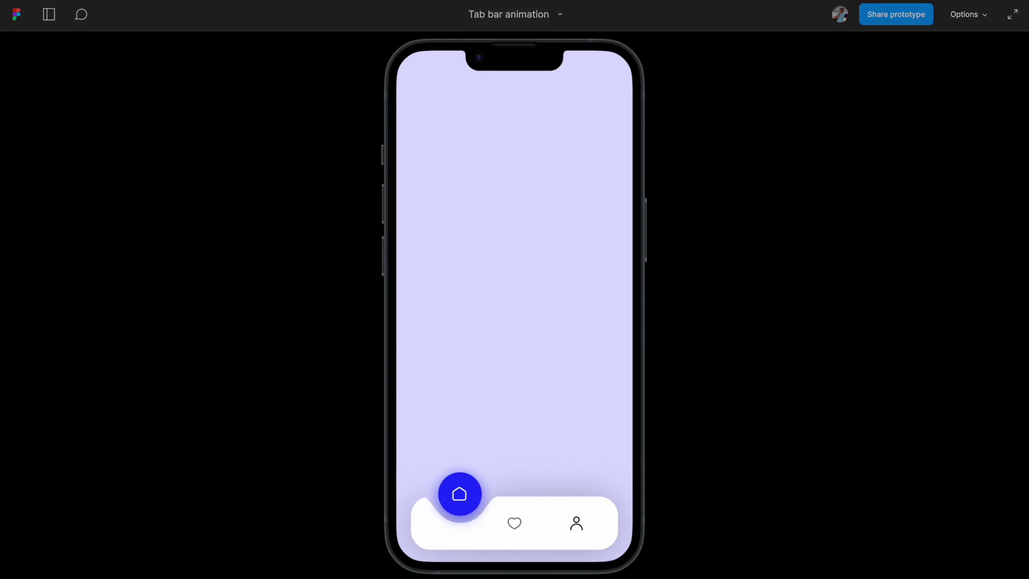
- In the prototype preview, switch to the heart, profile and home tabs to play the Smart Animate transitions
{"action": "left_click", "coordinate": [514, 523]}
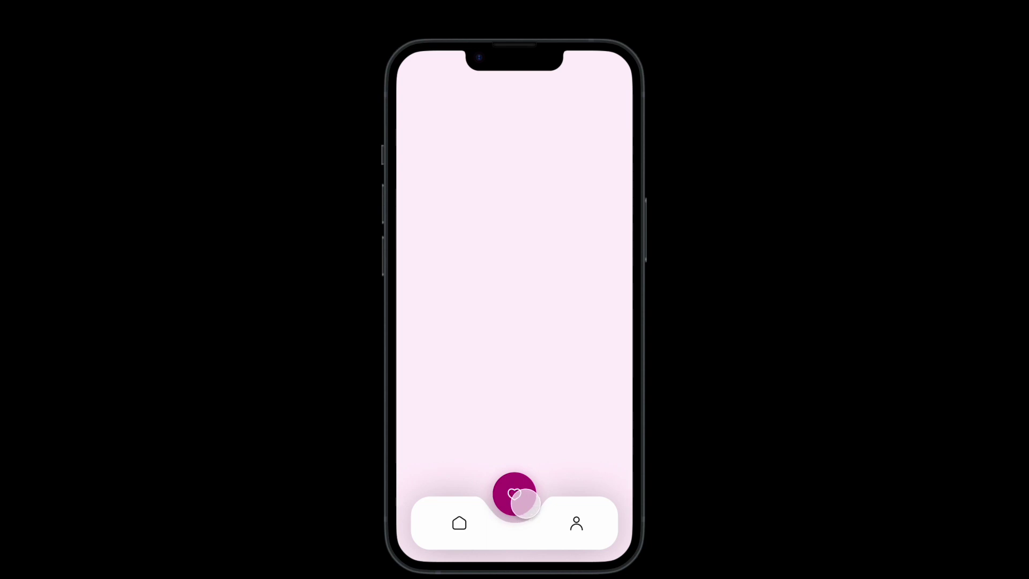
{"action": "left_click", "coordinate": [575, 524]}
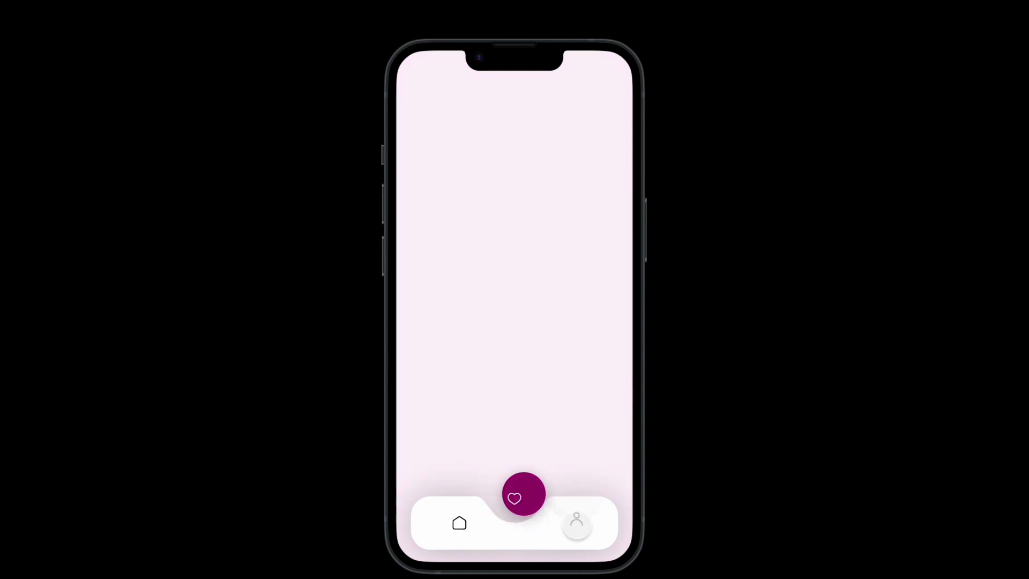
{"action": "left_click", "coordinate": [456, 527]}
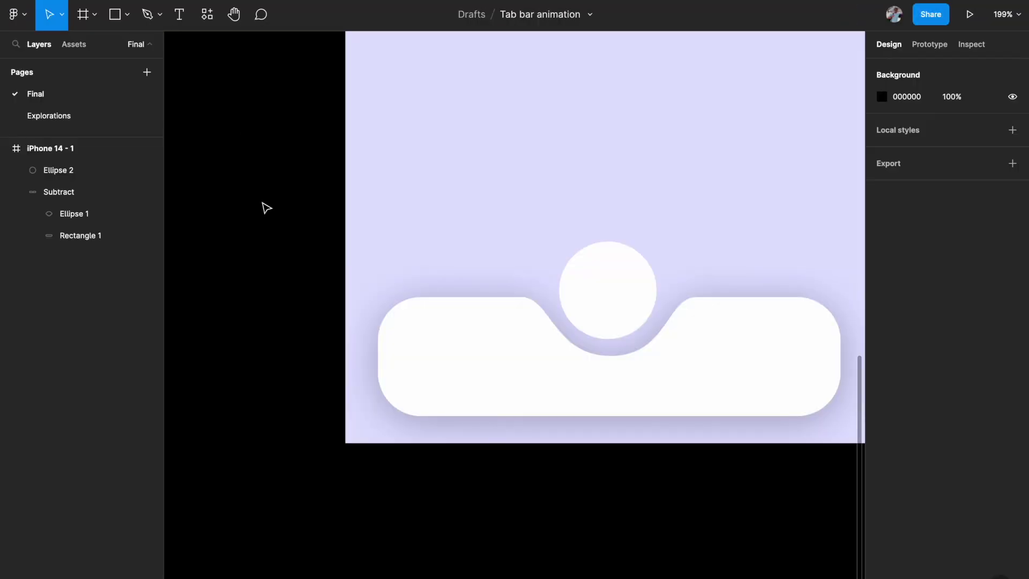
- Scroll around the tab bar design with its home, heart and profile icons, heart inside the white circle
{"action": "scroll", "coordinate": [268, 215], "scroll_direction": "down", "scroll_amount": 5}
{"action": "scroll", "coordinate": [274, 224], "scroll_direction": "up", "scroll_amount": 3}
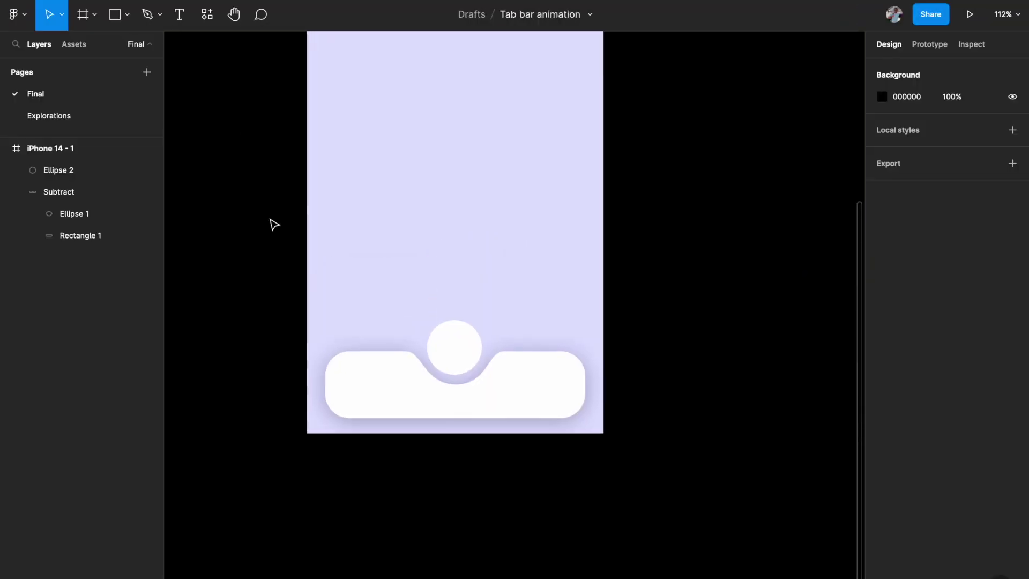
{"action": "scroll", "coordinate": [301, 300], "scroll_direction": "down", "scroll_amount": 3}
{"action": "scroll", "coordinate": [300, 299], "scroll_direction": "left", "scroll_amount": 2}
{"action": "scroll", "coordinate": [301, 300], "scroll_direction": "up", "scroll_amount": 2}
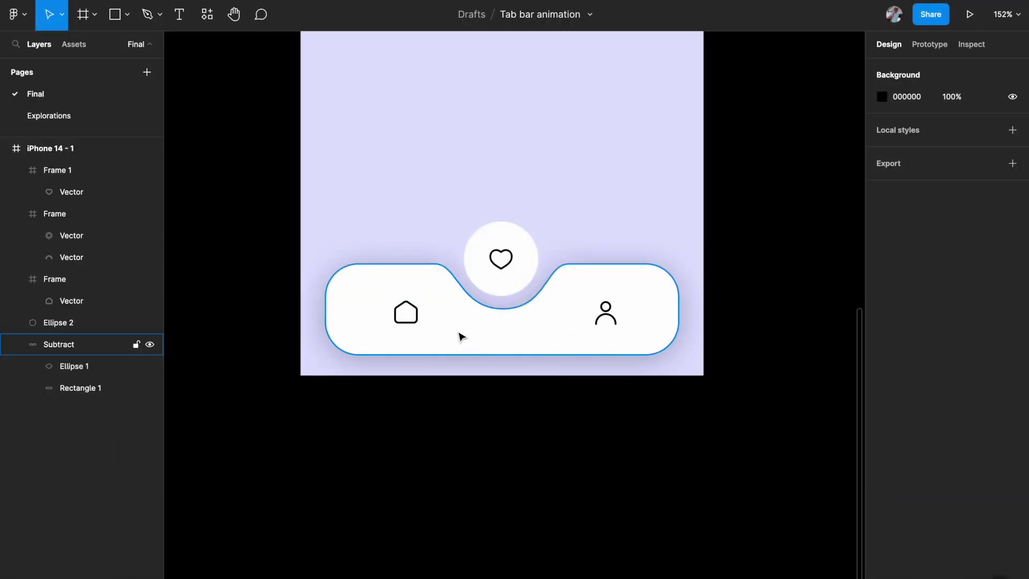
{"action": "scroll", "coordinate": [519, 337], "scroll_direction": "up", "scroll_amount": 2}
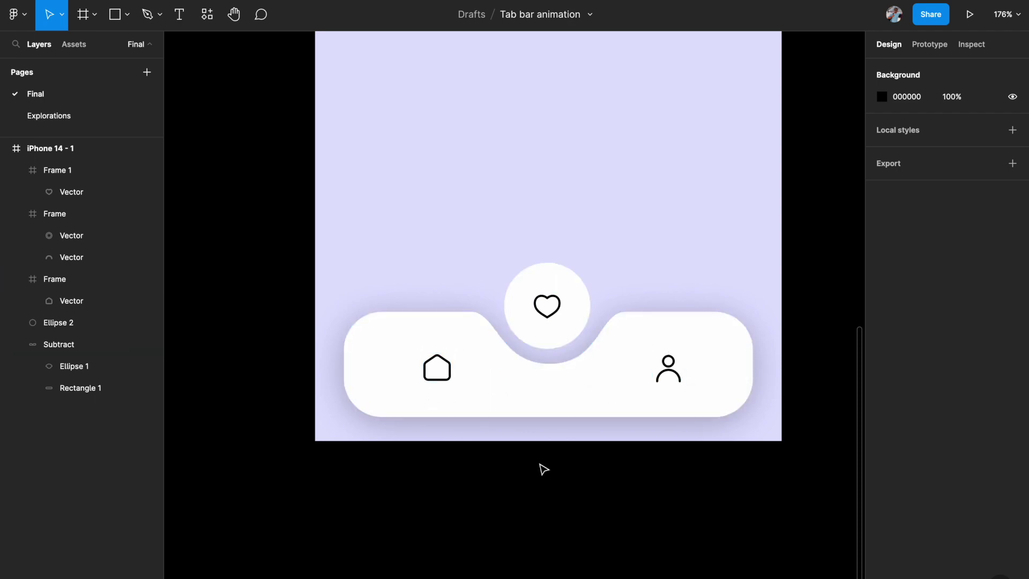
{"action": "scroll", "coordinate": [542, 468], "scroll_direction": "down", "scroll_amount": 3}
{"action": "scroll", "coordinate": [544, 469], "scroll_direction": "up", "scroll_amount": 1}
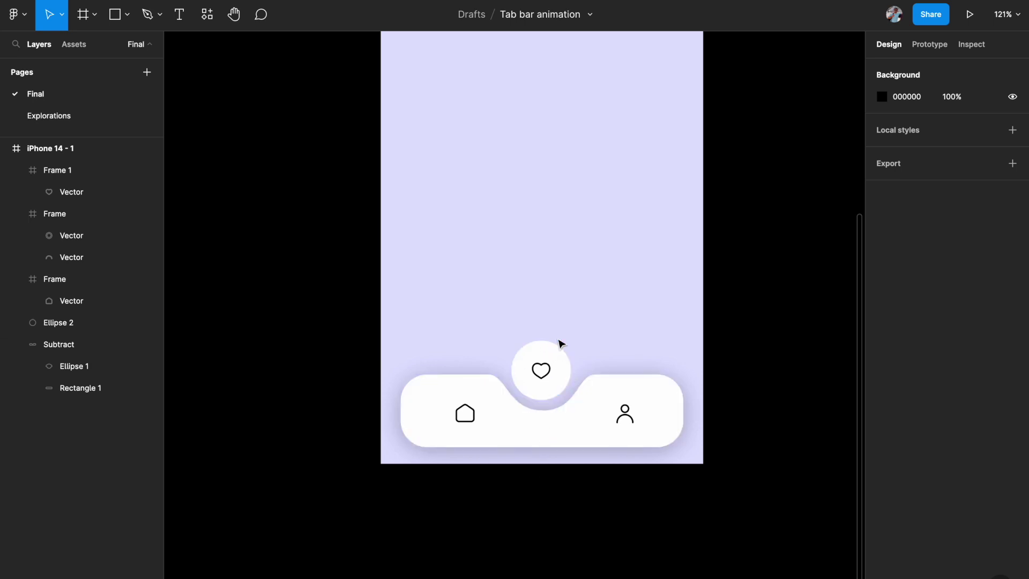
- Fill the circle behind the heart (Ellipse 2) with the magenta document colour A60077
{"action": "left_click", "coordinate": [571, 377]}
{"action": "left_click", "coordinate": [880, 365]}
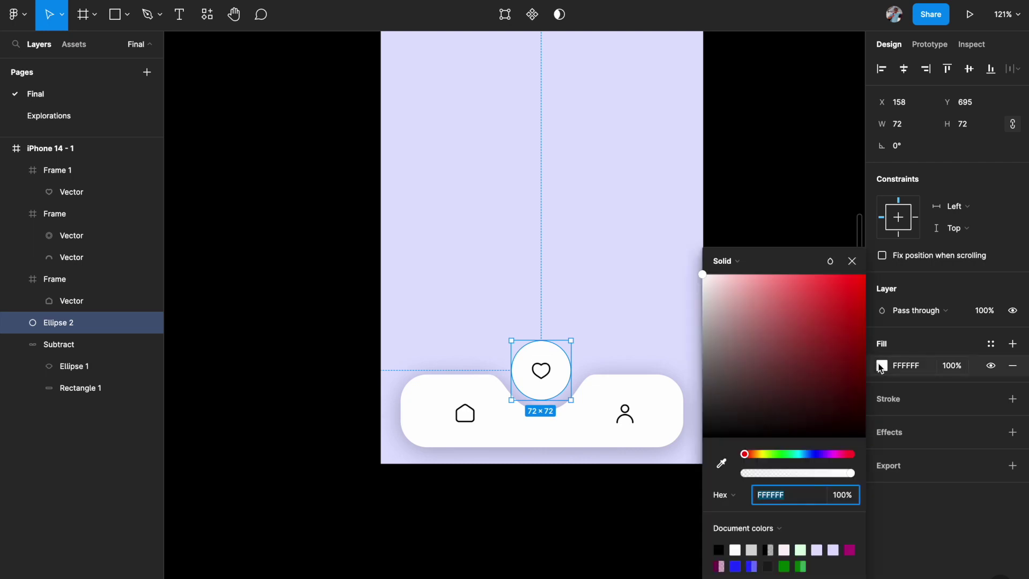
{"action": "left_click", "coordinate": [849, 549]}
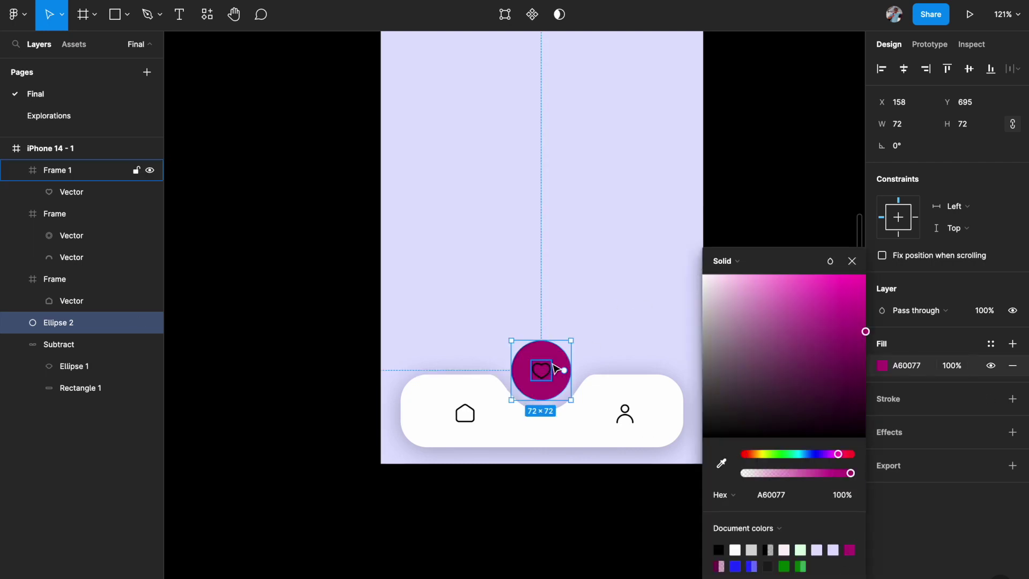
{"action": "left_click", "coordinate": [851, 262]}
{"action": "scroll", "coordinate": [623, 378], "scroll_direction": "up", "scroll_amount": 3}
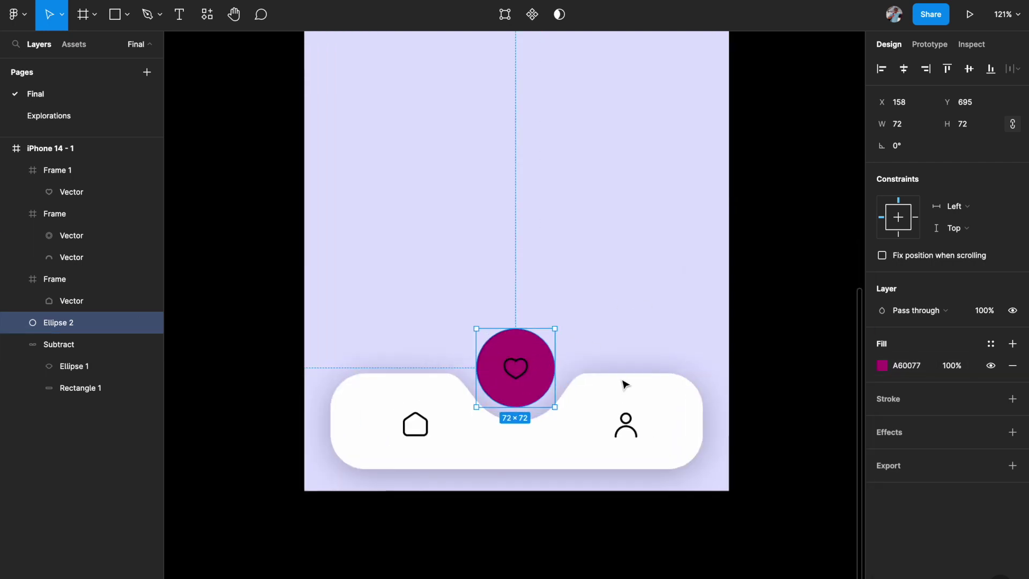
- Turn the heart icon white (FFFFFF), then reselect the magenta circle
{"action": "left_click", "coordinate": [517, 369]}
{"action": "left_click", "coordinate": [881, 542]}
{"action": "left_click_drag", "start_coordinate": [705, 436], "coordinate": [664, 220]}
{"action": "left_click", "coordinate": [852, 261]}
{"action": "left_click", "coordinate": [808, 311]}
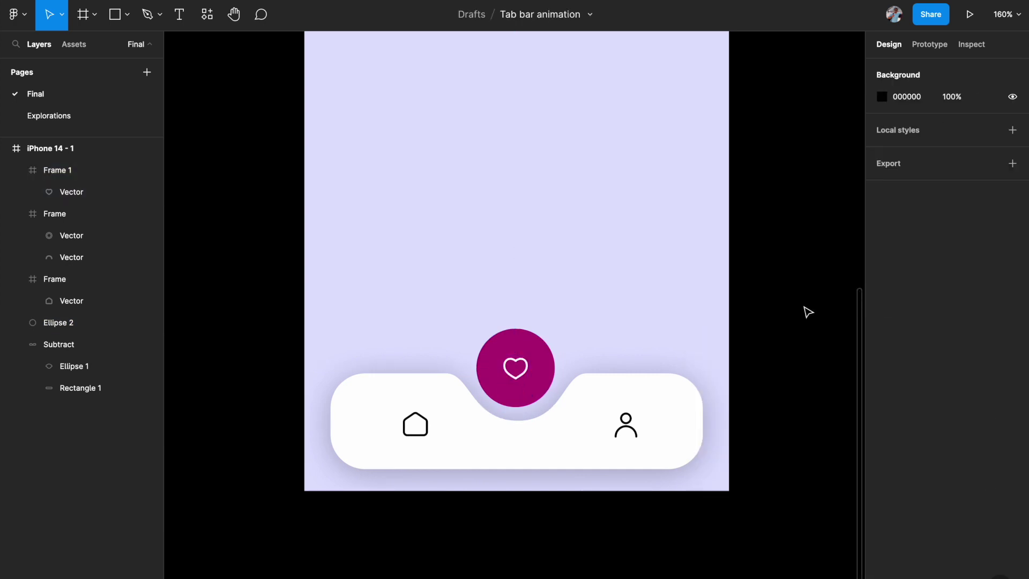
{"action": "scroll", "coordinate": [808, 312], "scroll_direction": "down", "scroll_amount": 2}
{"action": "scroll", "coordinate": [620, 356], "scroll_direction": "up", "scroll_amount": 3}
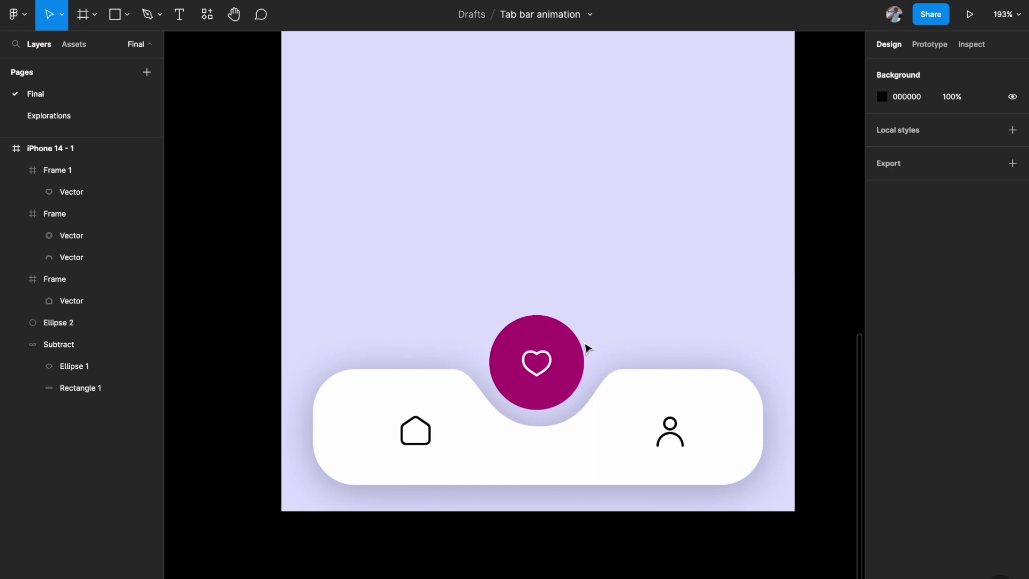
{"action": "left_click", "coordinate": [559, 333]}
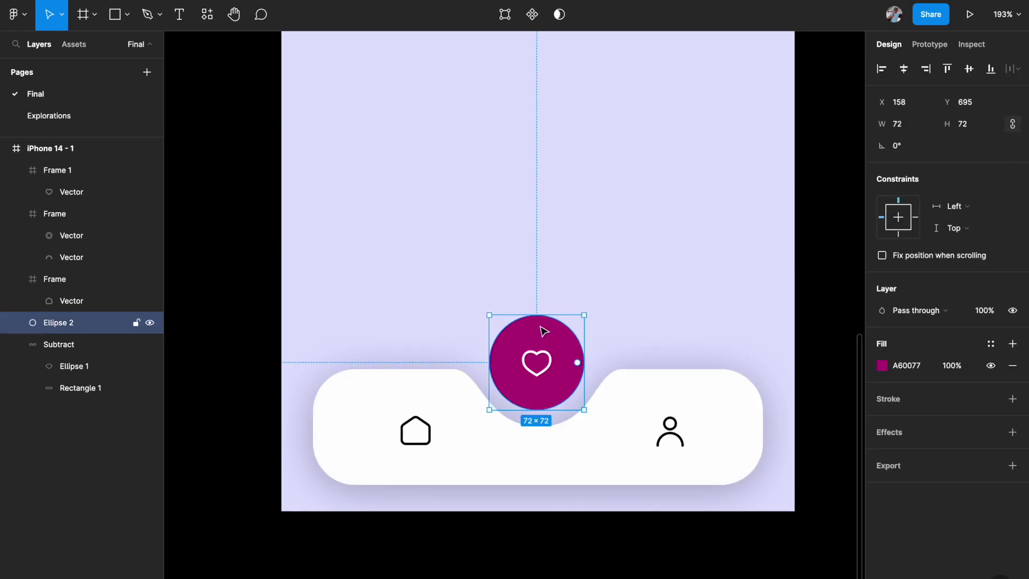
- Add a drop shadow to the magenta circle, eyedropping its colour A60077
{"action": "left_click", "coordinate": [1012, 432]}
{"action": "left_click", "coordinate": [882, 454]}
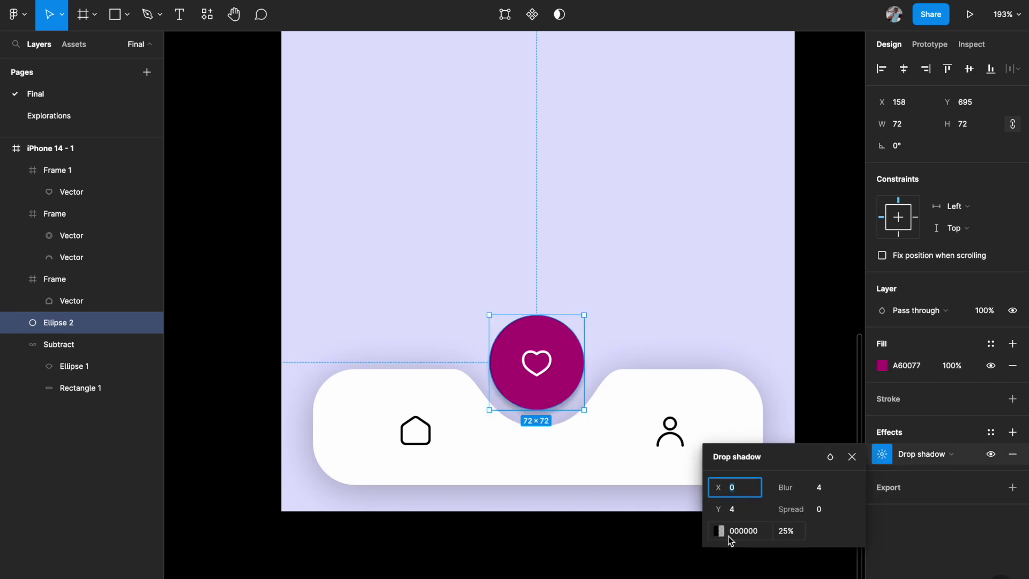
{"action": "left_click", "coordinate": [719, 530]}
{"action": "left_click", "coordinate": [560, 465]}
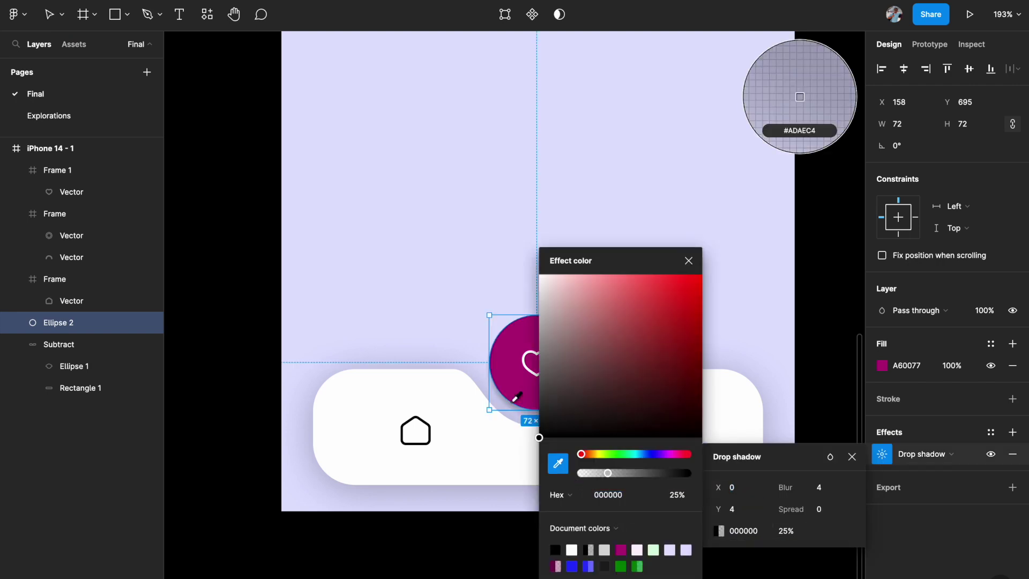
{"action": "left_click", "coordinate": [506, 368]}
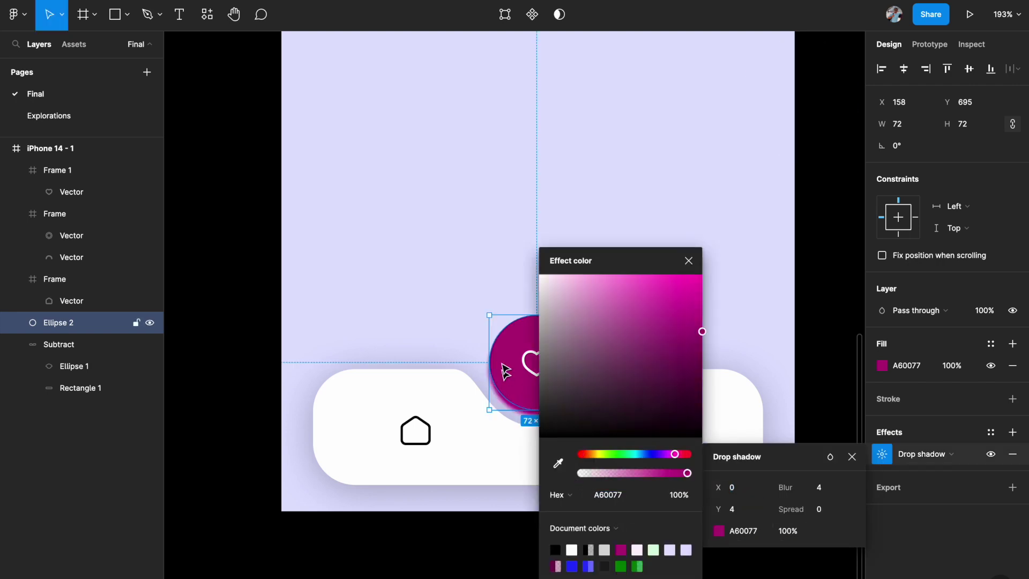
{"action": "left_click", "coordinate": [688, 260]}
- Set the drop shadow to 25% opacity with a blur of 34
{"action": "left_click", "coordinate": [786, 530]}
{"action": "type", "text": "50"}
{"action": "key", "text": "Return"}
{"action": "type", "text": "20"}
{"action": "key", "text": "Return"}
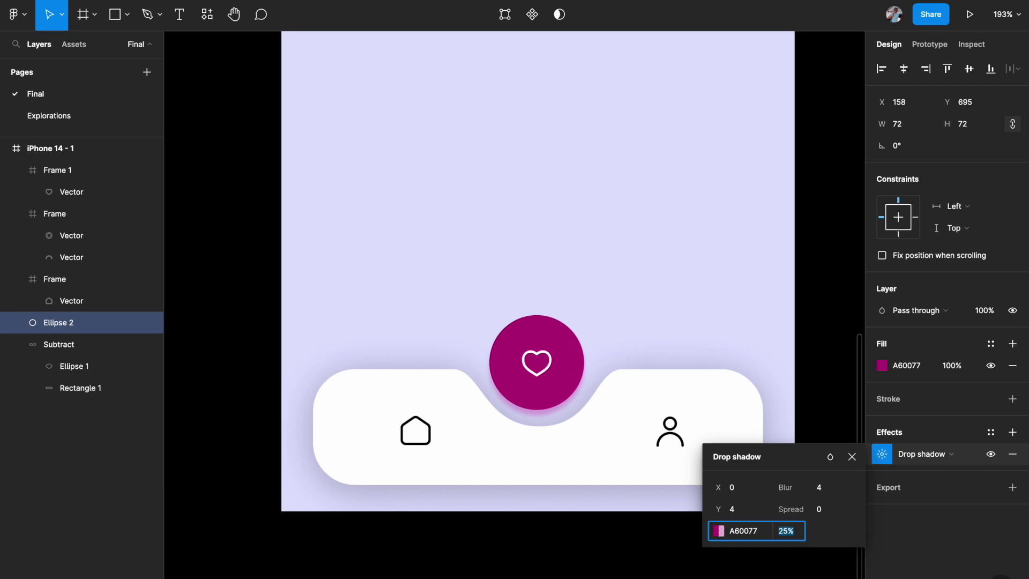
{"action": "left_click", "coordinate": [825, 488]}
{"action": "type", "text": "34"}
{"action": "key", "text": "Return"}
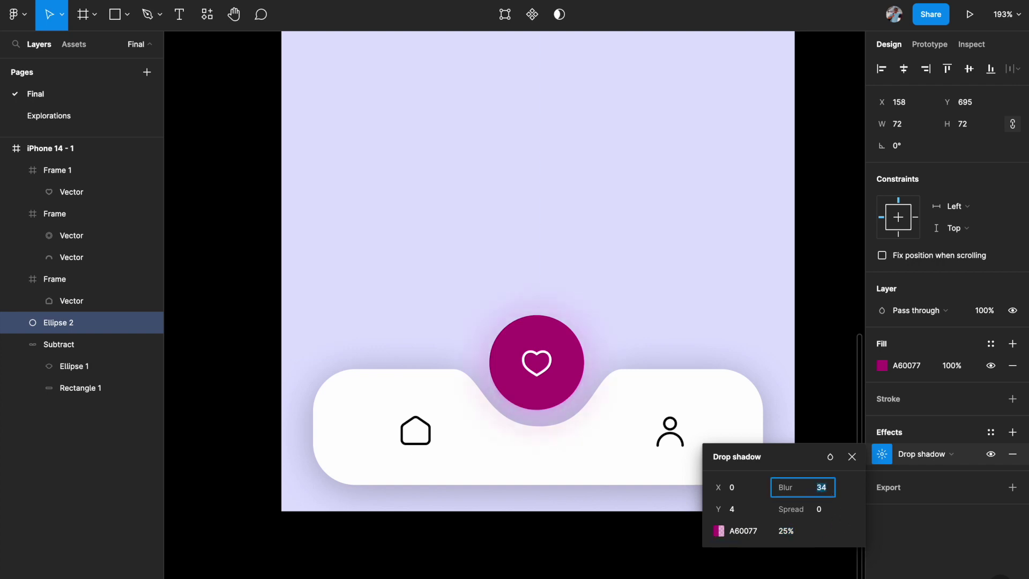
{"action": "left_click", "coordinate": [852, 455]}
{"action": "left_click", "coordinate": [718, 519]}
{"action": "scroll", "coordinate": [719, 521], "scroll_direction": "down", "scroll_amount": 3}
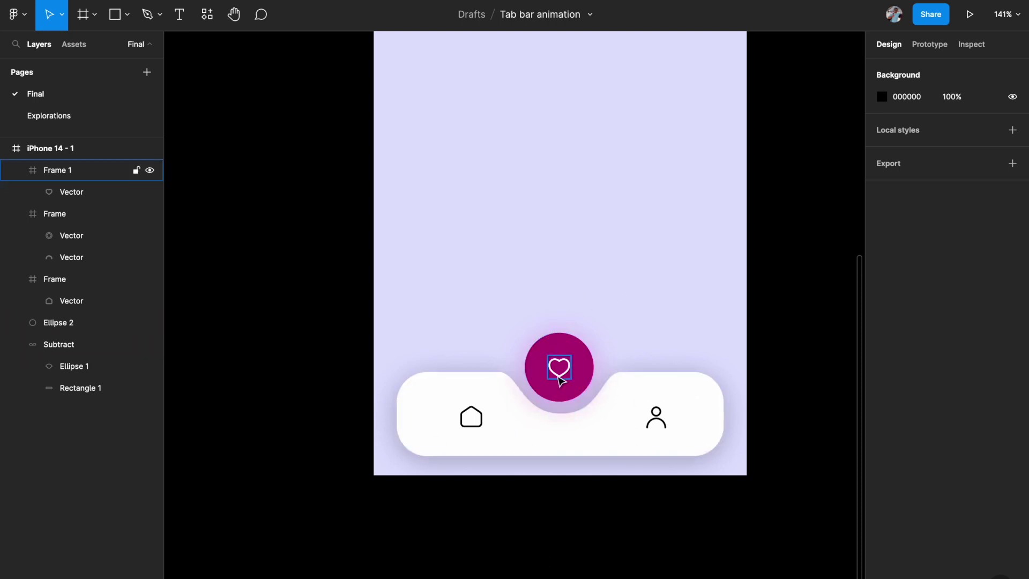
- Alt-drag iPhone 14 - 1 to the left to create the copy iPhone 14 - 2
{"action": "scroll", "coordinate": [524, 367], "scroll_direction": "down", "scroll_amount": 5}
{"action": "scroll", "coordinate": [522, 374], "scroll_direction": "right", "scroll_amount": 3}
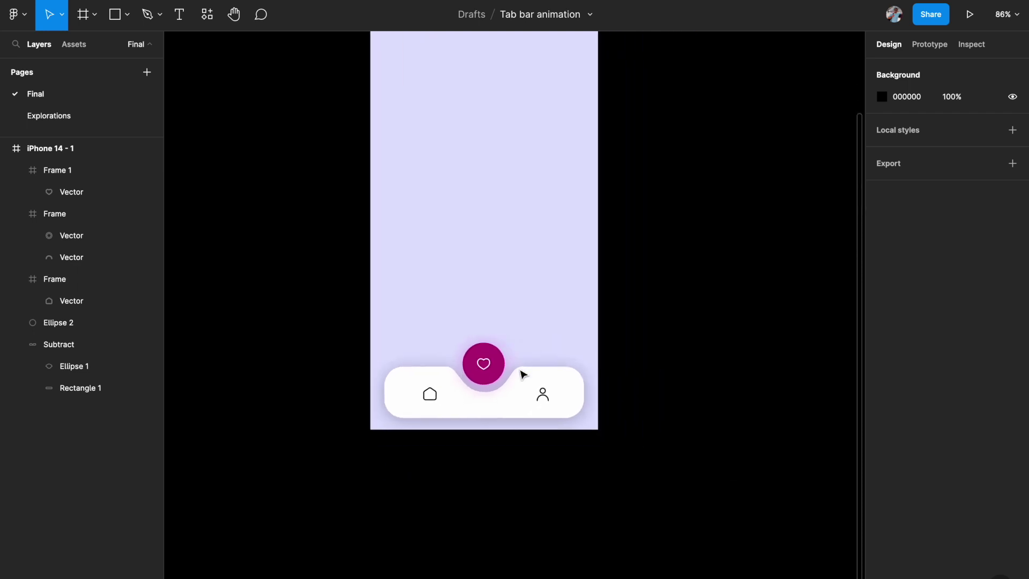
{"action": "scroll", "coordinate": [523, 374], "scroll_direction": "down", "scroll_amount": 2}
{"action": "scroll", "coordinate": [487, 406], "scroll_direction": "up", "scroll_amount": 3}
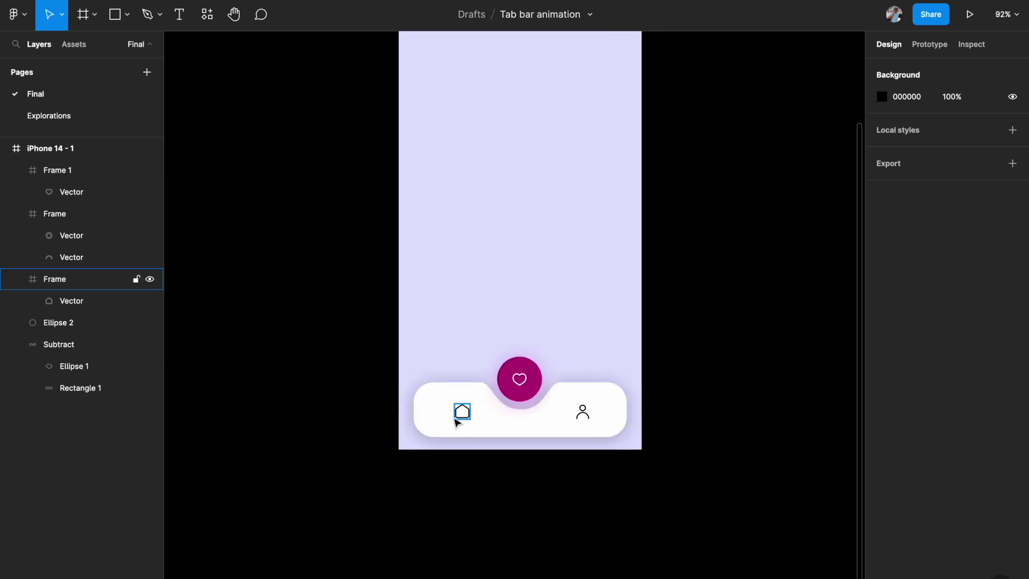
{"action": "scroll", "coordinate": [459, 422], "scroll_direction": "up", "scroll_amount": 3}
{"action": "left_click", "coordinate": [373, 82]}
{"action": "scroll", "coordinate": [374, 81], "scroll_direction": "down", "scroll_amount": 5}
{"action": "left_click_drag", "start_coordinate": [489, 161], "coordinate": [329, 167]}
{"action": "scroll", "coordinate": [337, 315], "scroll_direction": "left", "scroll_amount": 2}
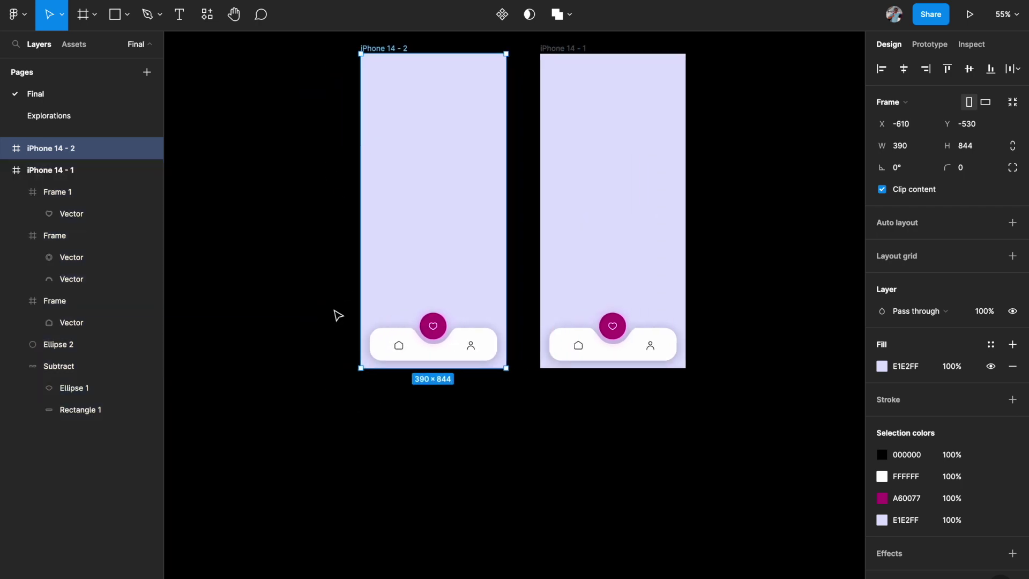
{"action": "scroll", "coordinate": [338, 315], "scroll_direction": "up", "scroll_amount": 6}
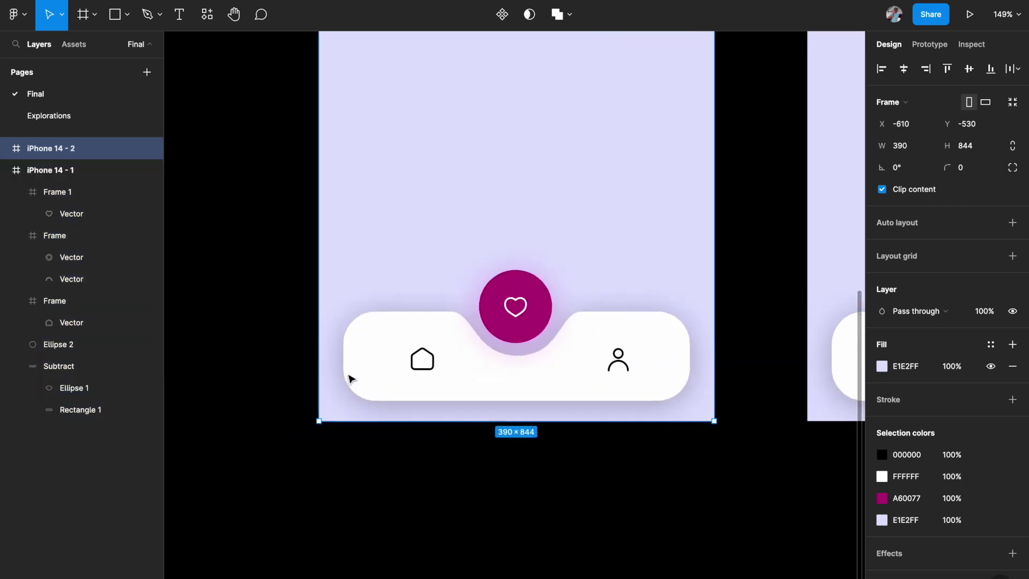
{"action": "scroll", "coordinate": [349, 379], "scroll_direction": "up", "scroll_amount": 1}
{"action": "scroll", "coordinate": [348, 379], "scroll_direction": "left", "scroll_amount": 1}
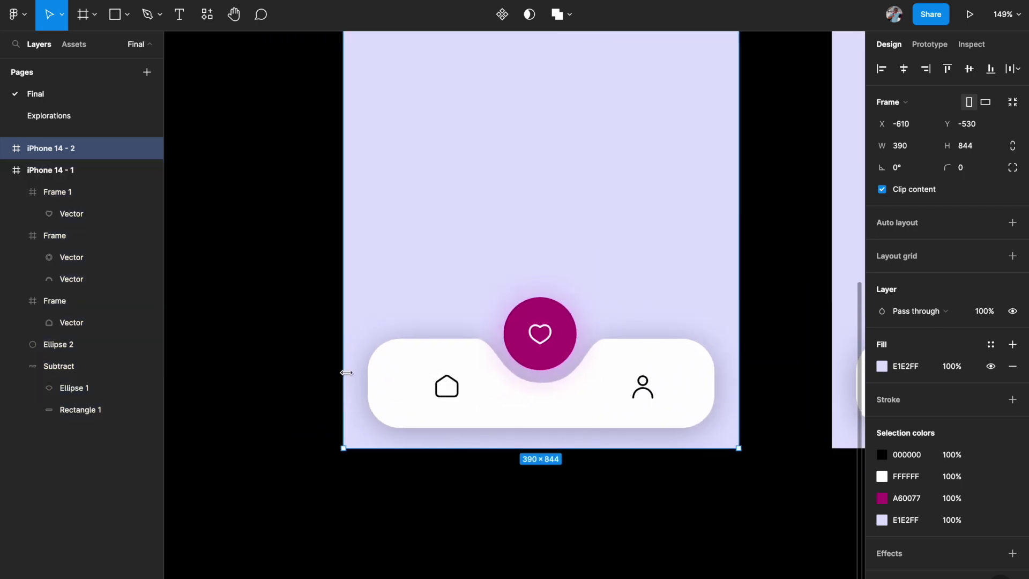
{"action": "left_click", "coordinate": [531, 395]}
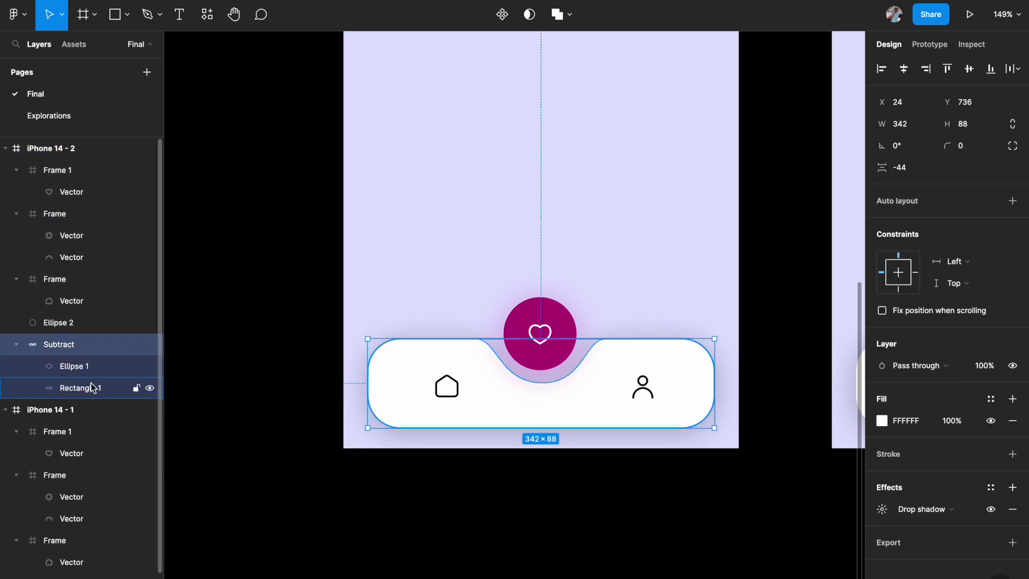
- Nudge the notch ellipse (Ellipse 1) left to X 40, under the home icon
{"action": "left_click", "coordinate": [81, 366]}
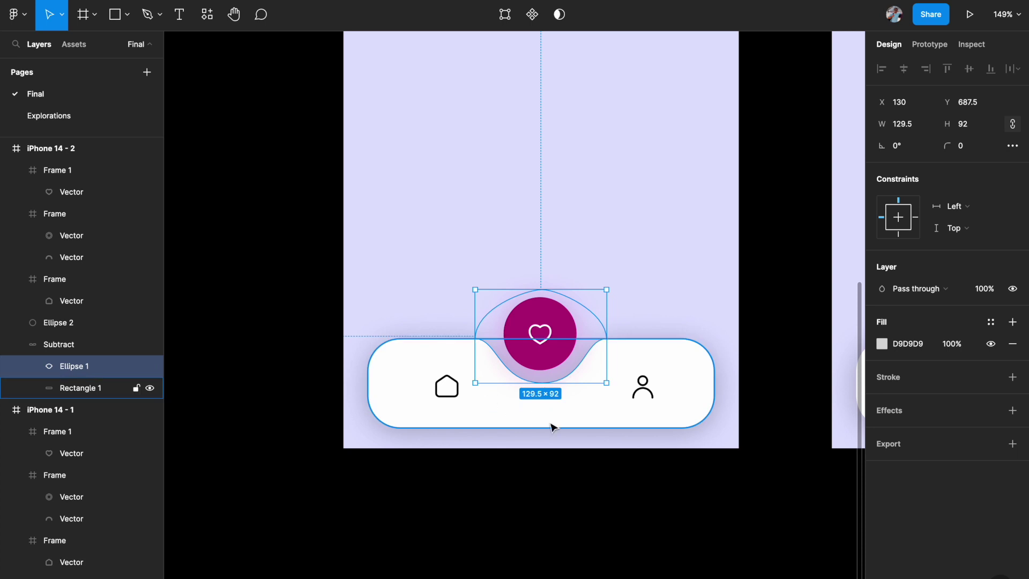
{"action": "key", "text": "Left"}
{"action": "key", "text": "Left"}
{"action": "key", "text": "Left"}
{"action": "key", "text": "Left"}
{"action": "key", "text": "Left"}
{"action": "key", "text": "Left"}
{"action": "key", "text": "Left"}
{"action": "key", "text": "Left"}
{"action": "key", "text": "Left"}
{"action": "key", "text": "Left"}
{"action": "key", "text": "Left"}
{"action": "key", "text": "Left"}
{"action": "key", "text": "Left"}
{"action": "key", "text": "Left"}
{"action": "key", "text": "Left"}
{"action": "key", "text": "Left"}
{"action": "key", "text": "Left"}
{"action": "key", "text": "Left"}
{"action": "key", "text": "Left"}
{"action": "key", "text": "Left"}
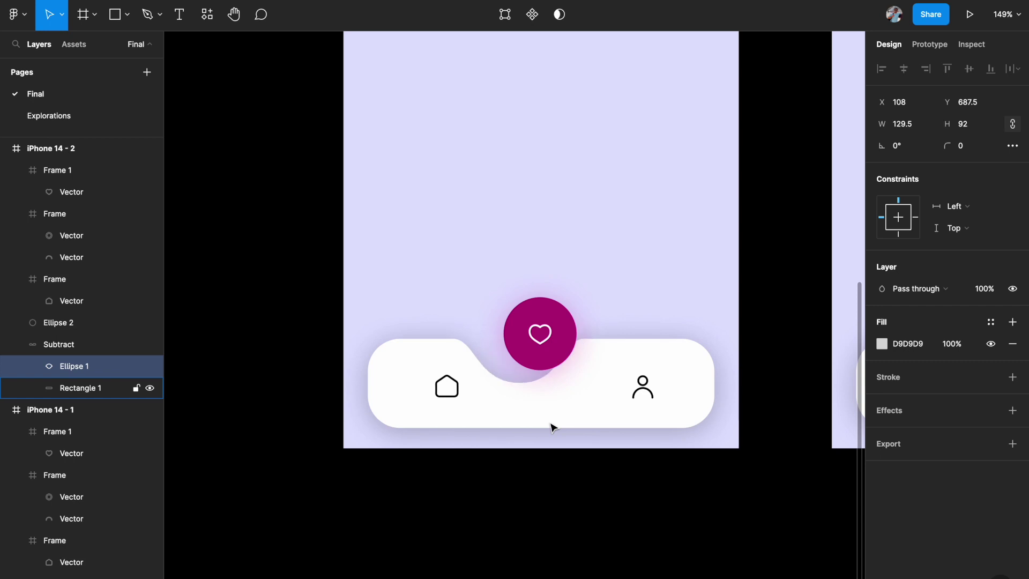
{"action": "key", "text": "Left"}
{"action": "key", "text": "Left"}
{"action": "key", "text": "Left"}
{"action": "key", "text": "Left"}
{"action": "key", "text": "Left"}
{"action": "key", "text": "Left"}
{"action": "key", "text": "Left"}
{"action": "key", "text": "Left"}
{"action": "key", "text": "Left"}
{"action": "key", "text": "Left"}
{"action": "key", "text": "Left"}
{"action": "key", "text": "Left"}
{"action": "key", "text": "Left"}
{"action": "key", "text": "Left"}
{"action": "key", "text": "Left"}
{"action": "key", "text": "Left"}
{"action": "key", "text": "Left"}
{"action": "key", "text": "Left"}
{"action": "key", "text": "Left"}
{"action": "key", "text": "Left"}
{"action": "key", "text": "Left"}
{"action": "key", "text": "Left"}
{"action": "key", "text": "Left"}
{"action": "key", "text": "Left"}
{"action": "key", "text": "Left"}
{"action": "key", "text": "Left"}
{"action": "key", "text": "Left"}
{"action": "key", "text": "Left"}
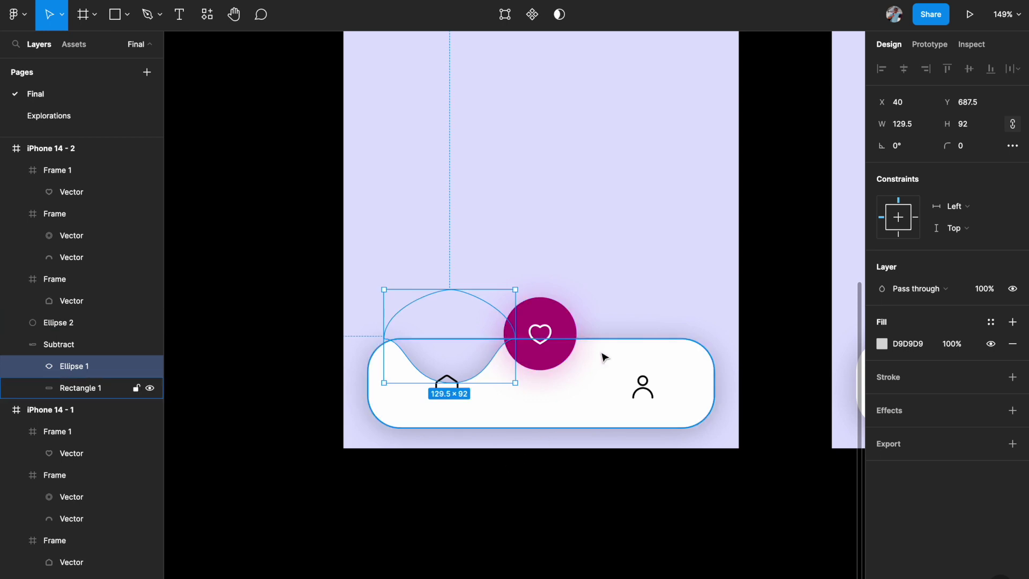
{"action": "left_click", "coordinate": [559, 318]}
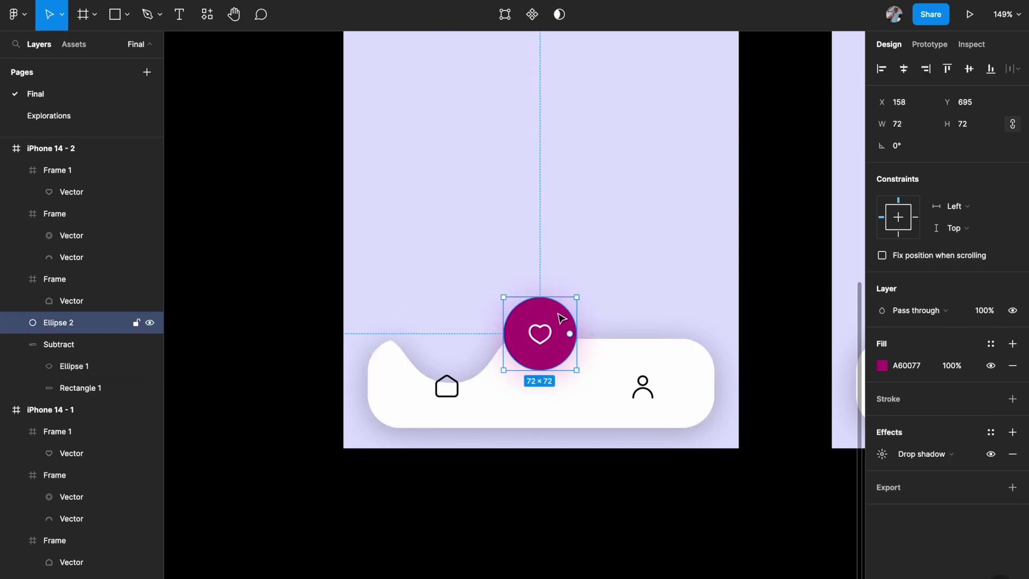
- Nudge the magenta circle left to X 69 so it sits in the notch
{"action": "key", "text": "shift+Left"}
{"action": "key", "text": "shift+Left"}
{"action": "key", "text": "shift+Left"}
{"action": "key", "text": "shift+Left"}
{"action": "key", "text": "shift+Left"}
{"action": "key", "text": "shift+Left"}
{"action": "key", "text": "shift+Left"}
{"action": "key", "text": "shift+Left"}
{"action": "key", "text": "shift+Left"}
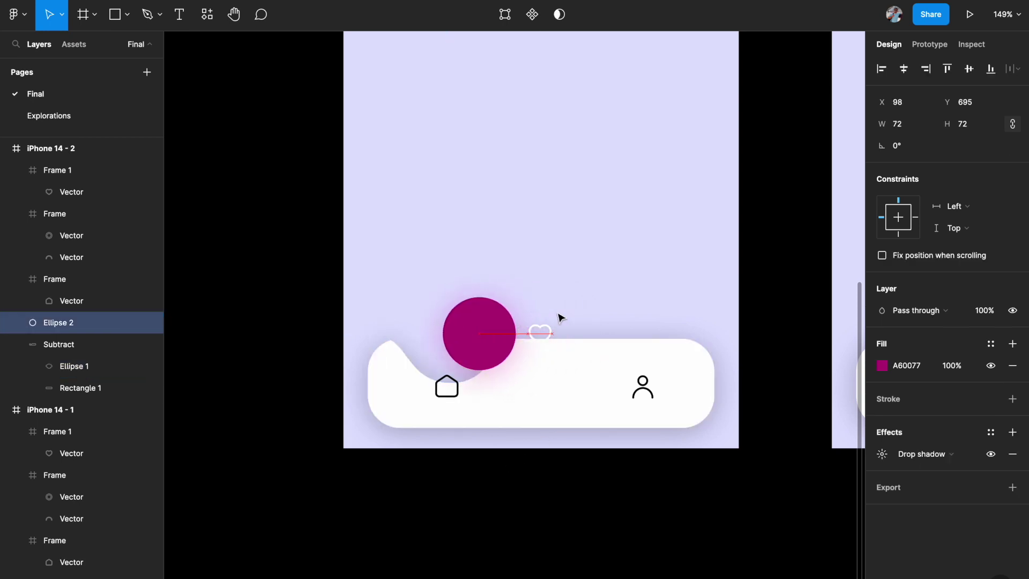
{"action": "key", "text": "Left"}
{"action": "key", "text": "Right"}
{"action": "key", "text": "Right"}
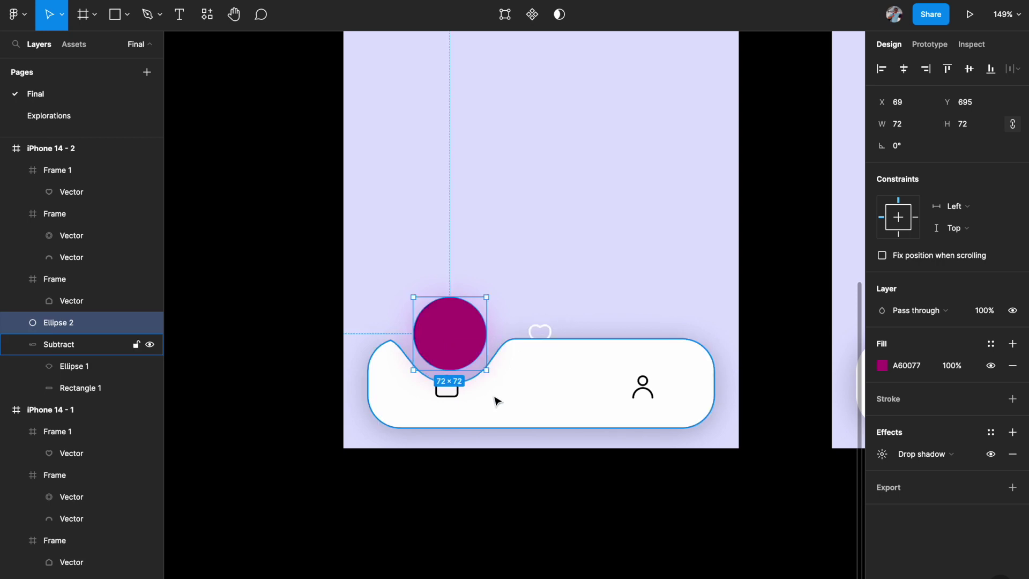
- Raise the home icon to Y 721 inside the magenta circle
{"action": "left_click", "coordinate": [452, 398]}
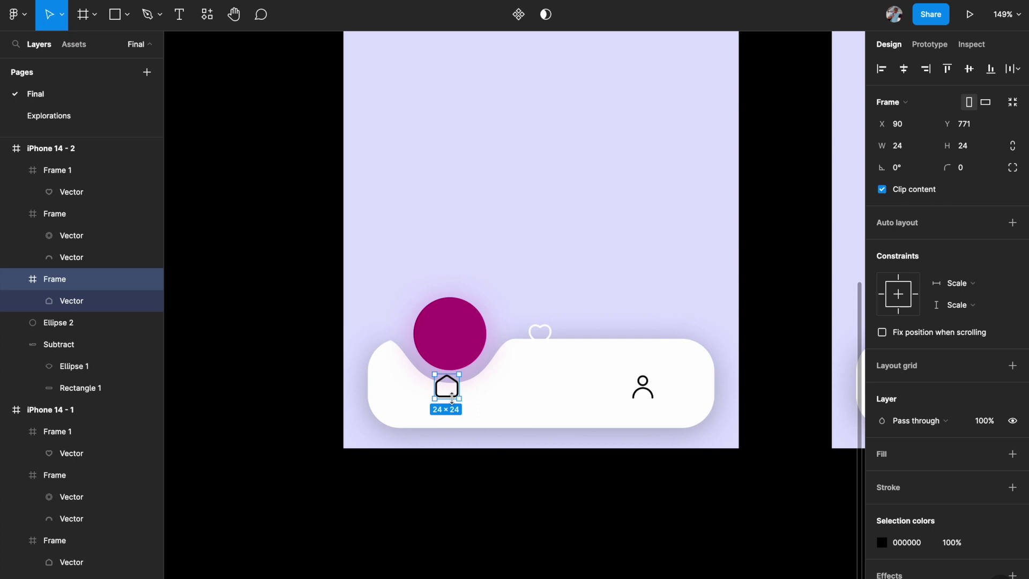
{"action": "key", "text": "shift+Up"}
{"action": "key", "text": "shift+Up"}
{"action": "key", "text": "shift+Up"}
{"action": "key", "text": "shift+Up"}
{"action": "key", "text": "shift+Up"}
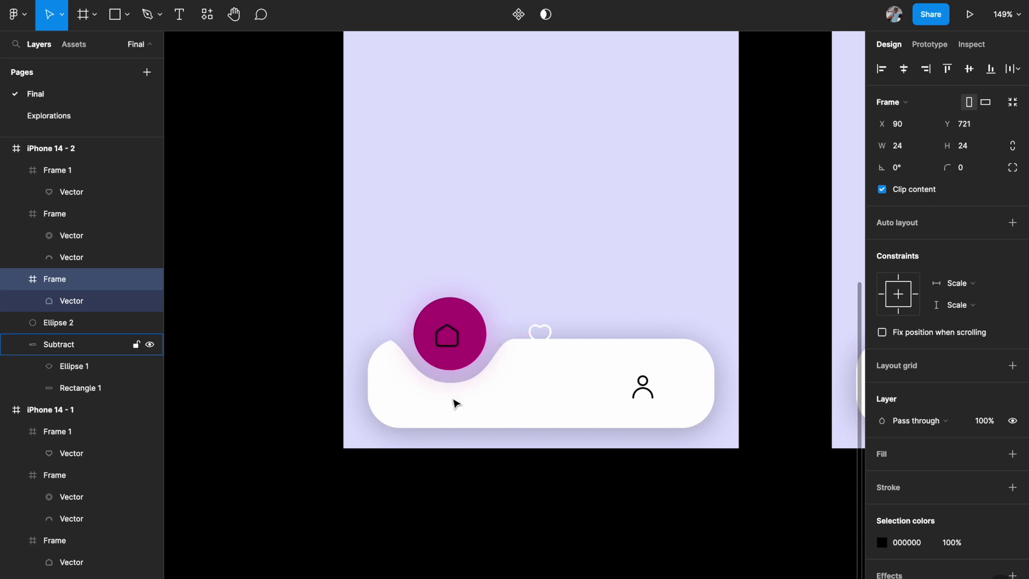
{"action": "left_click", "coordinate": [452, 401], "text": "ctrl"}
{"action": "left_click", "coordinate": [356, 480]}
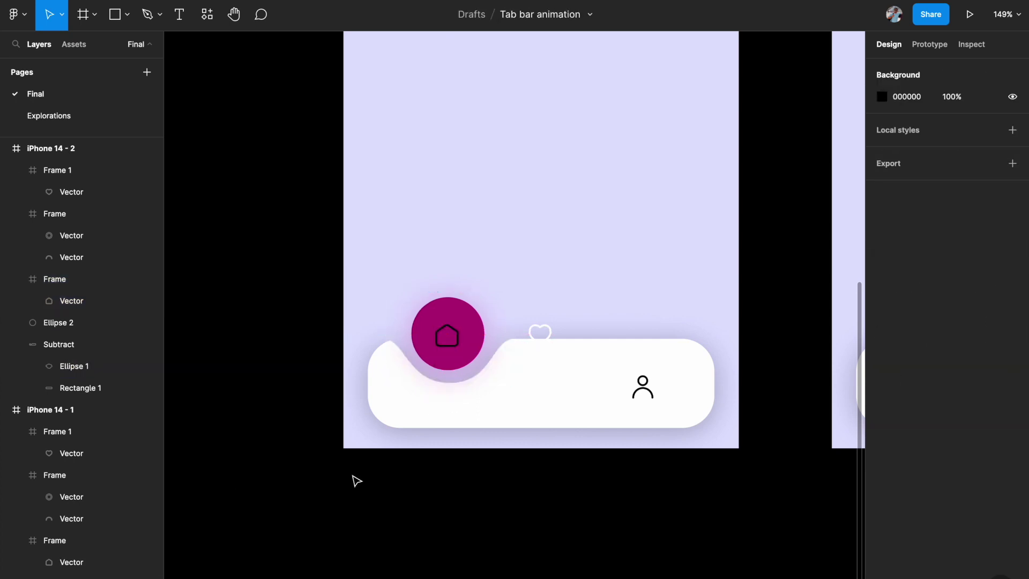
- Make the home icon white
{"action": "left_click", "coordinate": [457, 350]}
{"action": "left_click", "coordinate": [882, 542]}
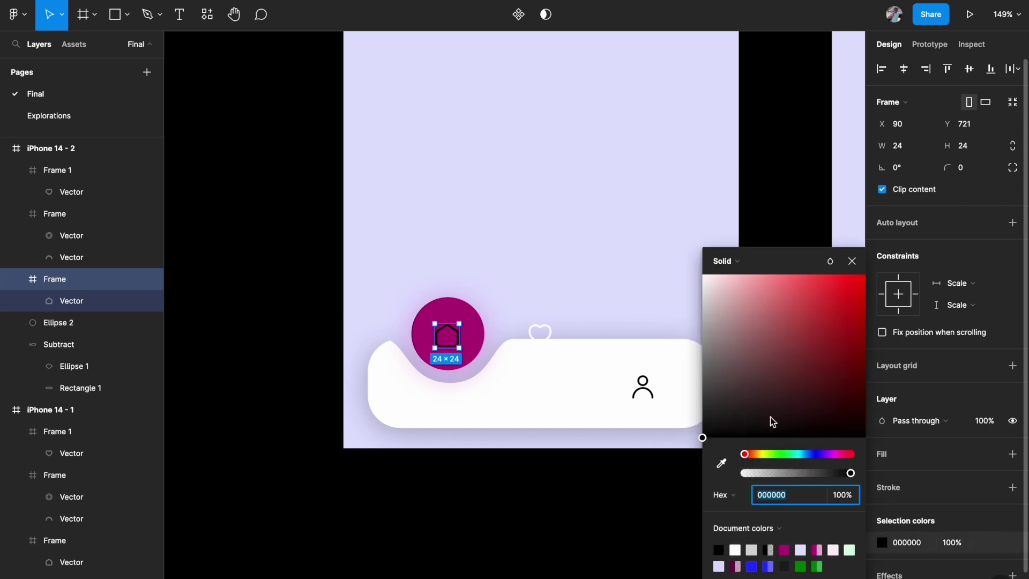
{"action": "left_click", "coordinate": [571, 331]}
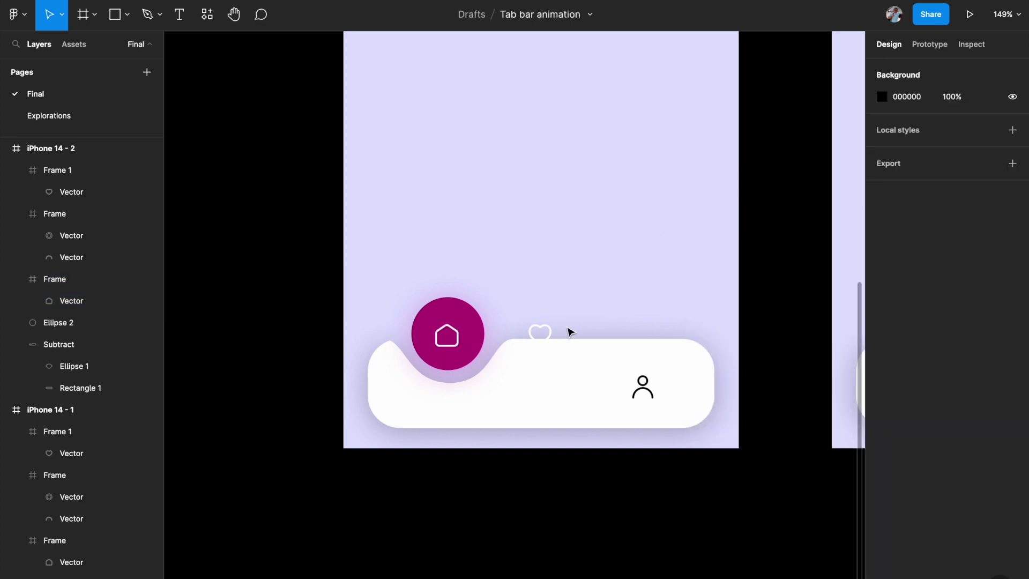
- Bottom-align the heart with the person icon and colour the heart black 000000
{"action": "left_click", "coordinate": [552, 332]}
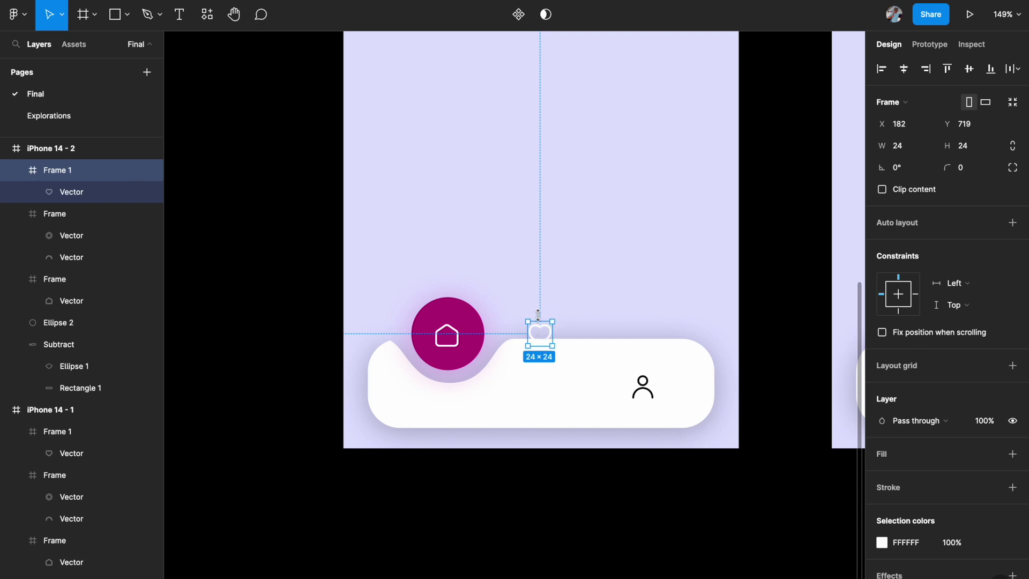
{"action": "left_click", "coordinate": [642, 386], "text": "shift"}
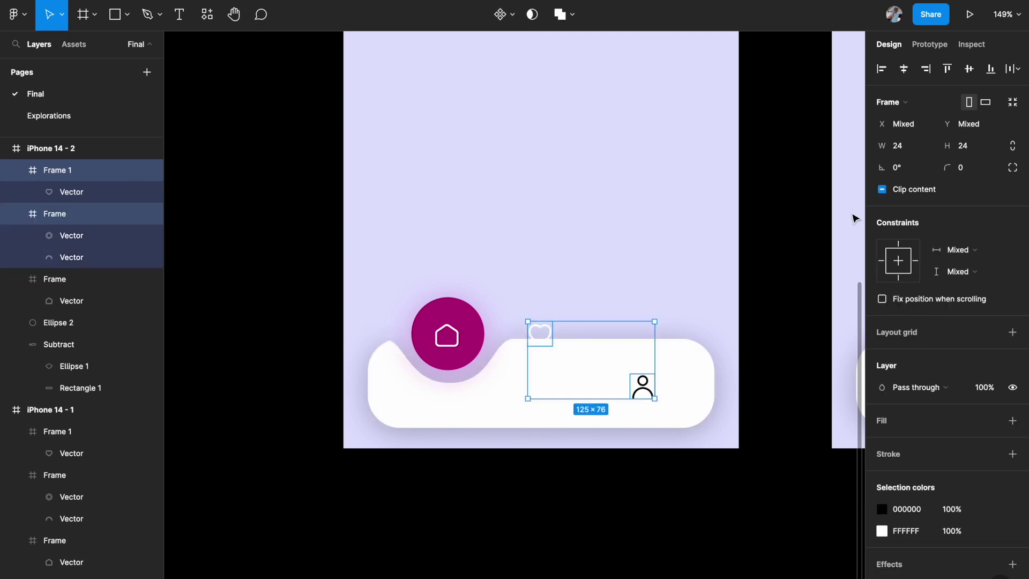
{"action": "left_click", "coordinate": [989, 70]}
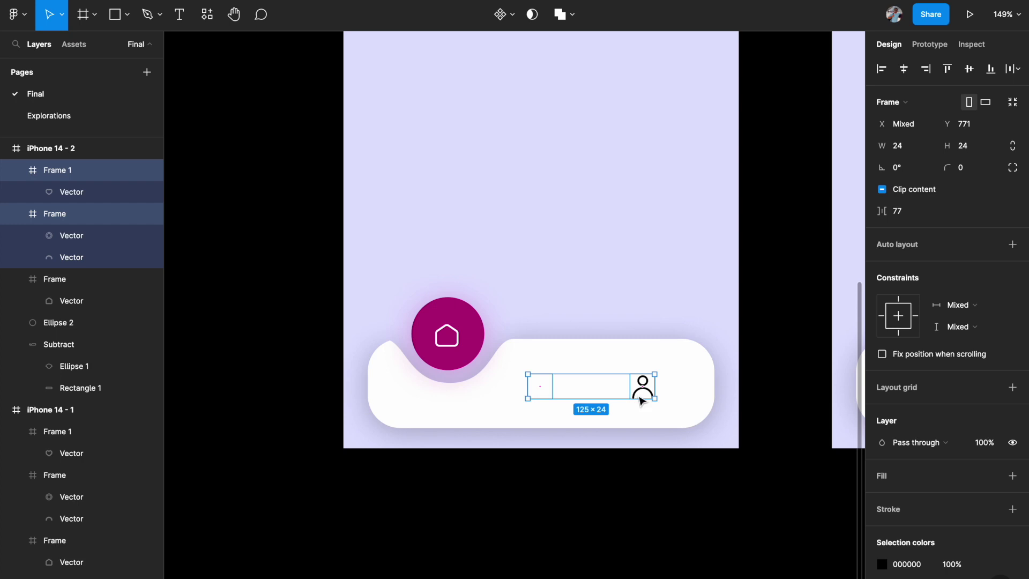
{"action": "left_click", "coordinate": [882, 563]}
{"action": "left_click_drag", "start_coordinate": [757, 415], "coordinate": [685, 470]}
{"action": "left_click", "coordinate": [685, 471]}
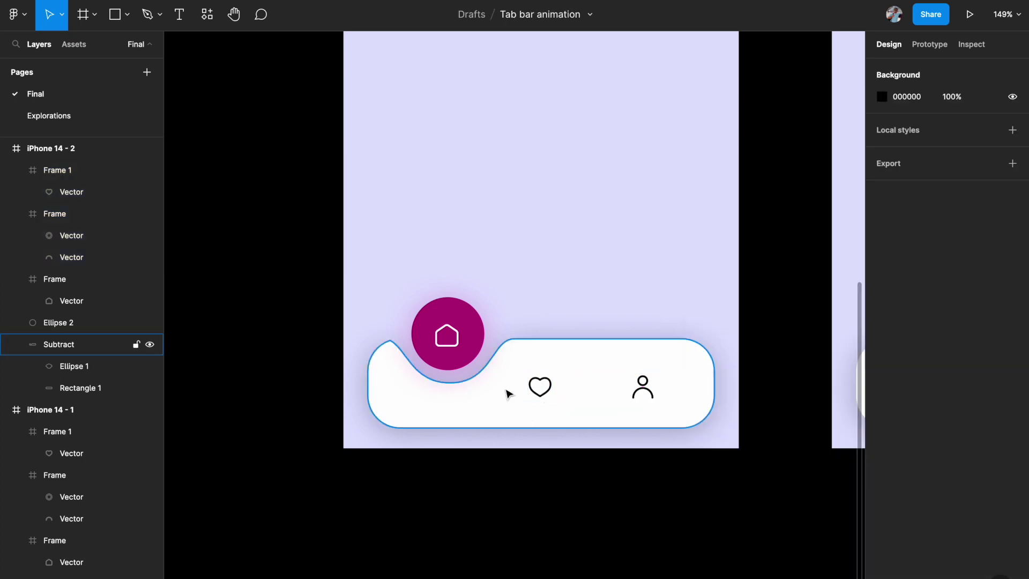
- Change the home circle's fill from magenta to blue 262FFF
{"action": "left_click", "coordinate": [470, 339]}
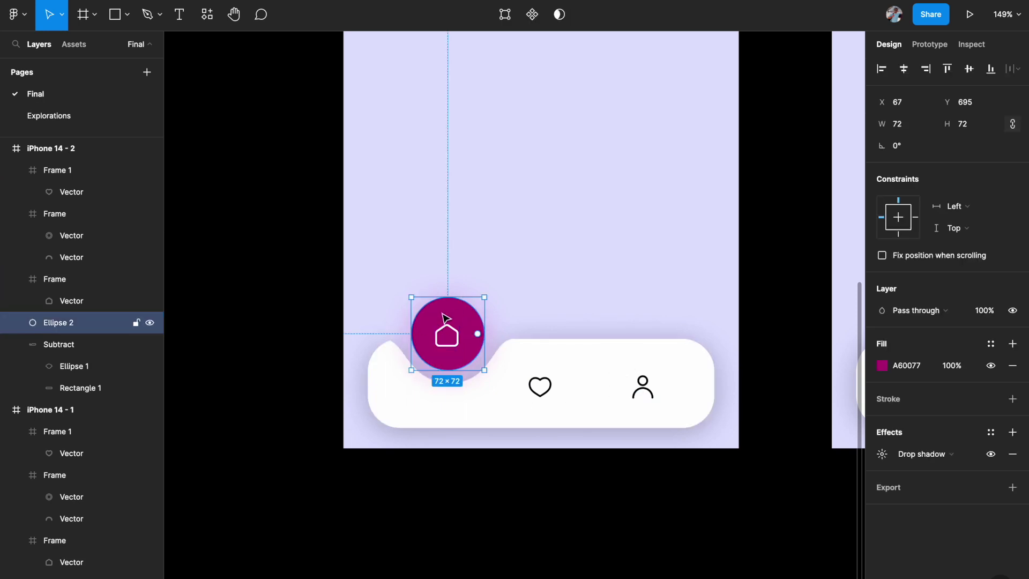
{"action": "left_click", "coordinate": [881, 365]}
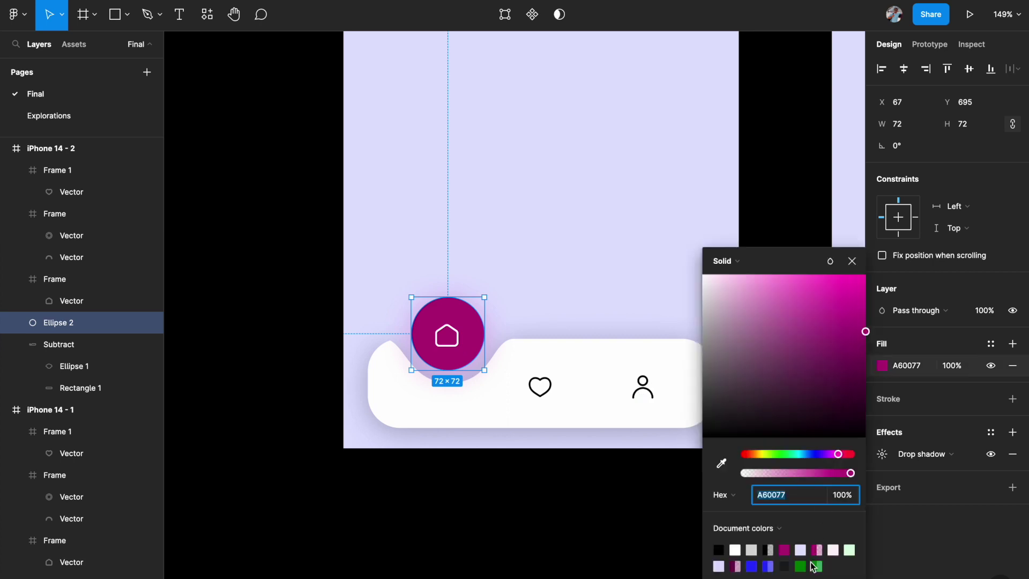
{"action": "left_click", "coordinate": [752, 566]}
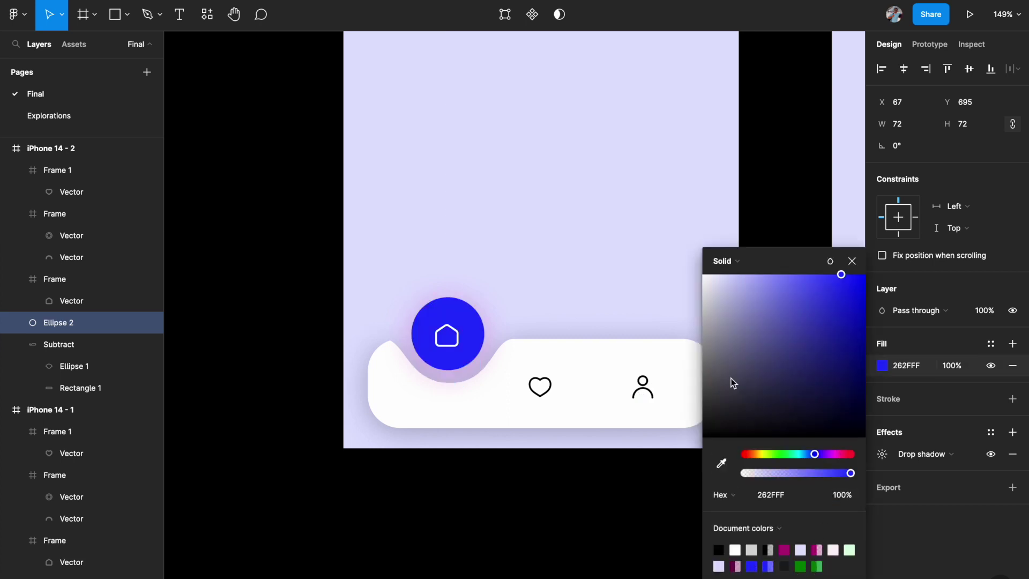
{"action": "left_click", "coordinate": [565, 478]}
{"action": "scroll", "coordinate": [565, 478], "scroll_direction": "down", "scroll_amount": 5}
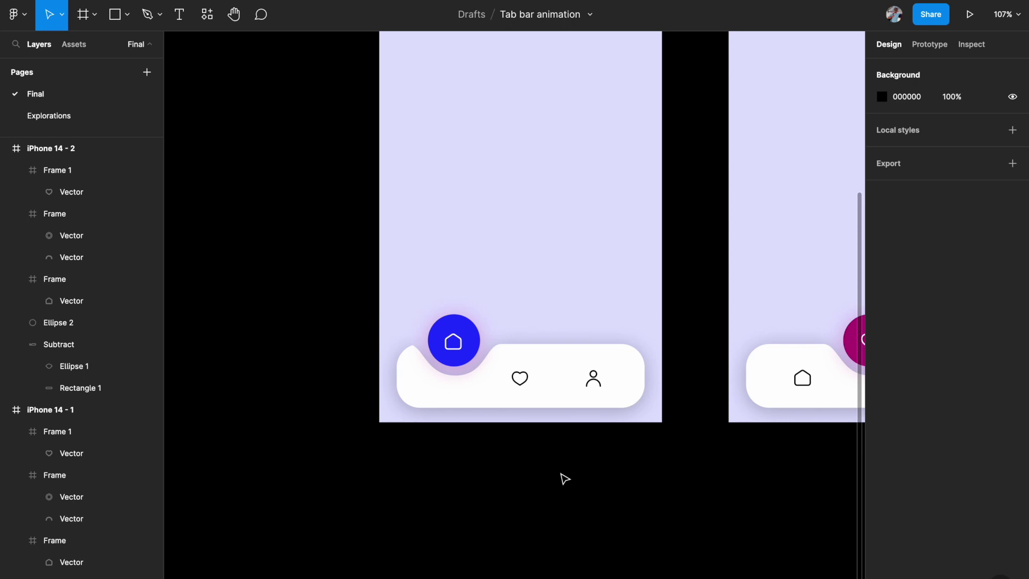
- Set the home circle's drop shadow colour to blue 262FFF
{"action": "left_click", "coordinate": [475, 345]}
{"action": "scroll", "coordinate": [475, 345], "scroll_direction": "up", "scroll_amount": 4}
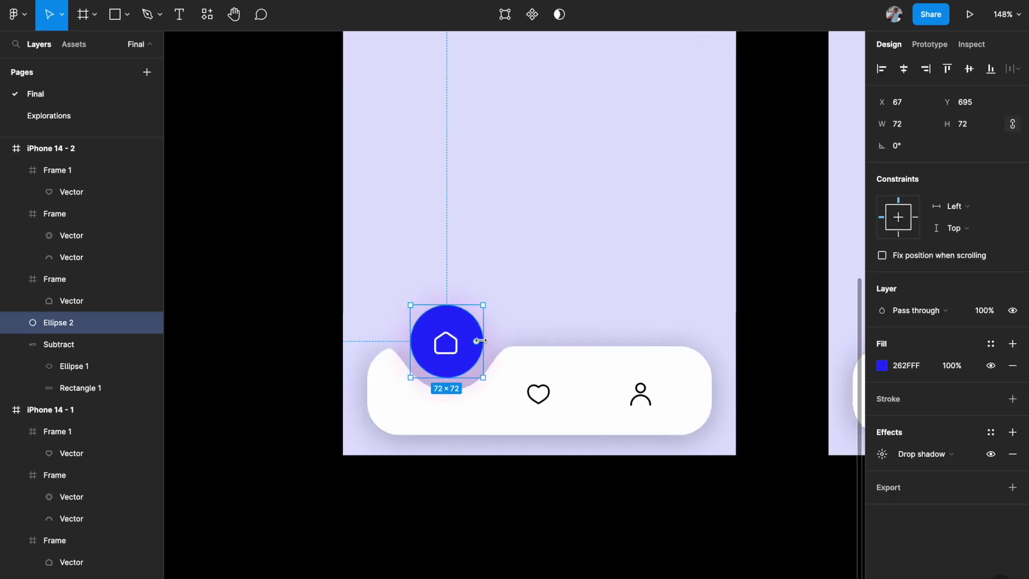
{"action": "left_click", "coordinate": [881, 453]}
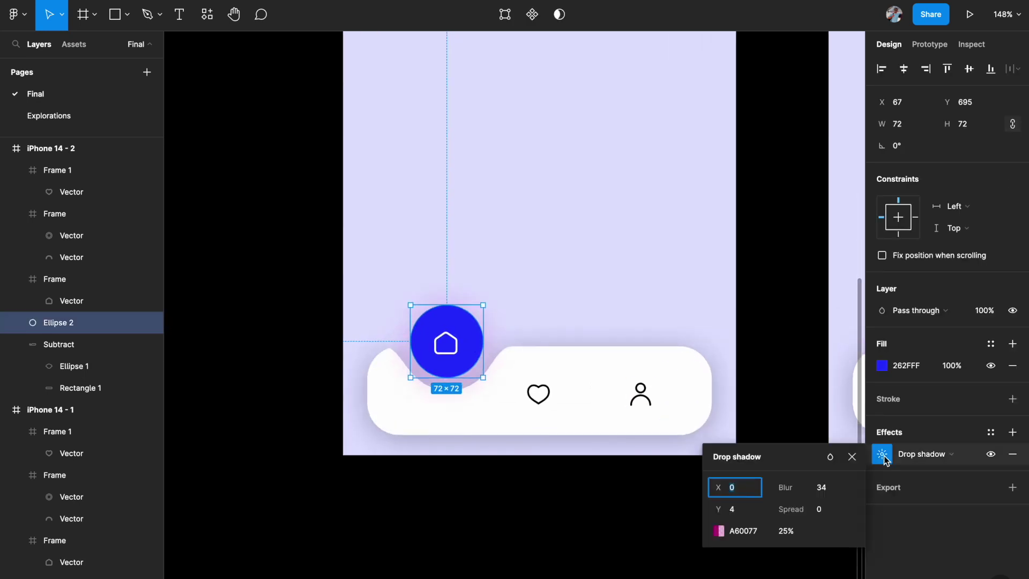
{"action": "left_click", "coordinate": [718, 531]}
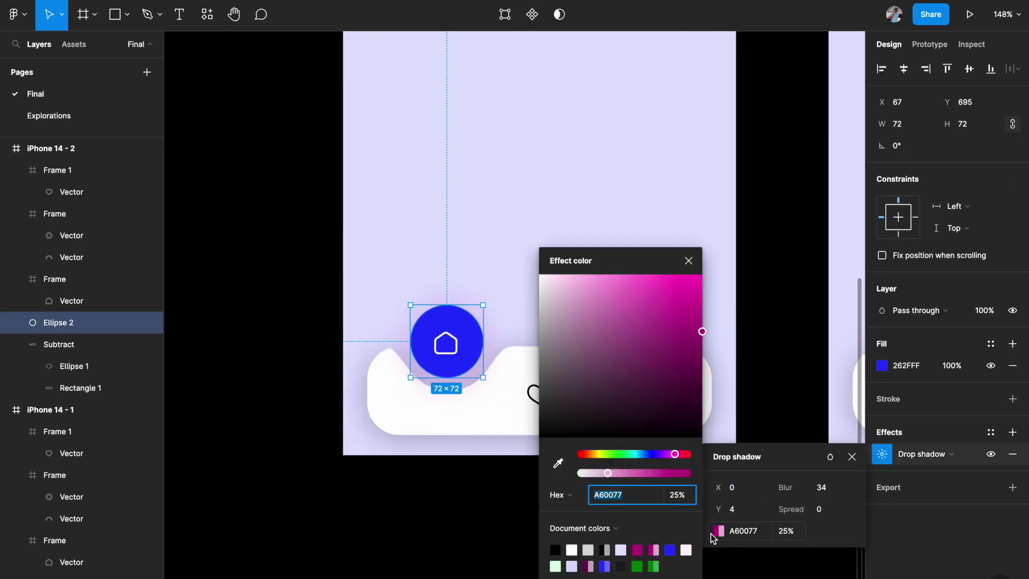
{"action": "left_click", "coordinate": [671, 549]}
{"action": "left_click_drag", "start_coordinate": [664, 473], "coordinate": [608, 474]}
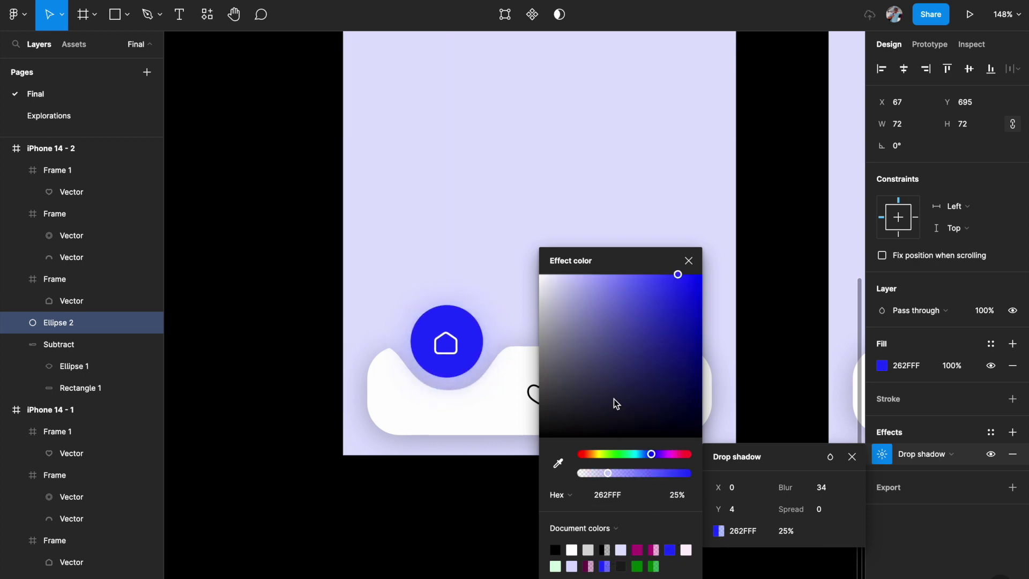
{"action": "left_click", "coordinate": [690, 261]}
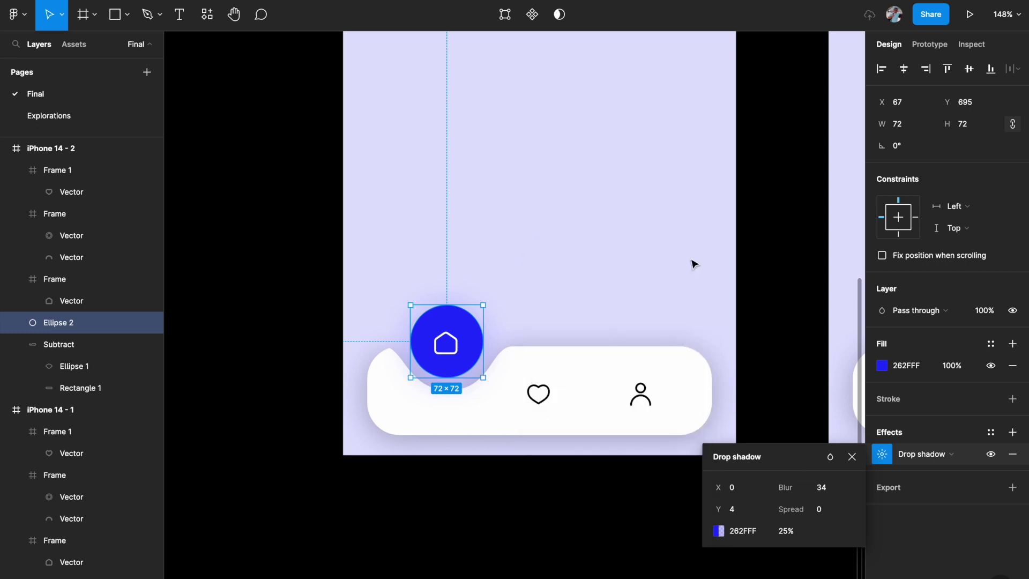
{"action": "left_click", "coordinate": [744, 347]}
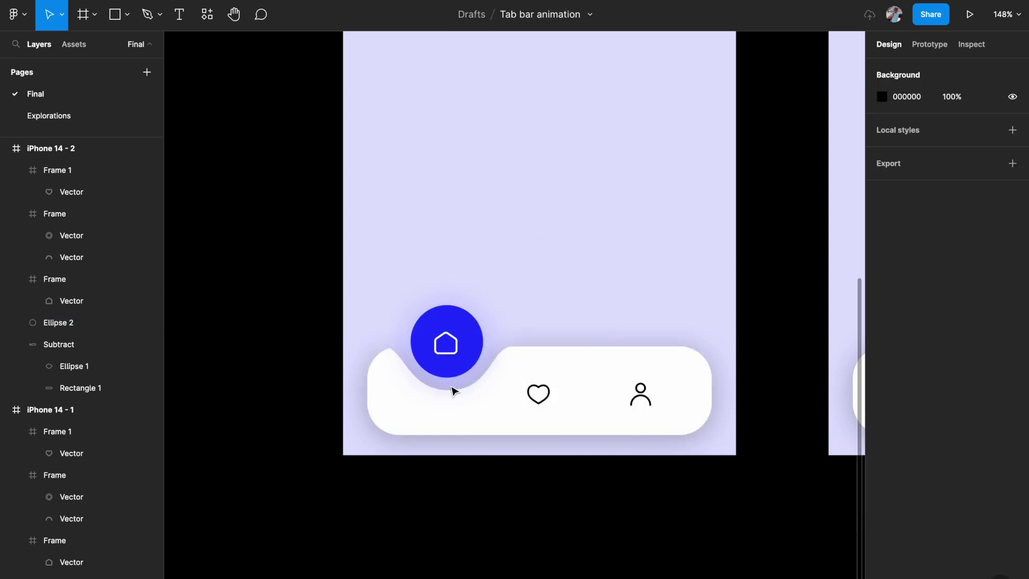
{"action": "scroll", "coordinate": [514, 416], "scroll_direction": "down", "scroll_amount": 3}
- Duplicate the pink-heart screen iPhone 14 - 1 as iPhone 14 - 3
{"action": "scroll", "coordinate": [514, 416], "scroll_direction": "down", "scroll_amount": 3}
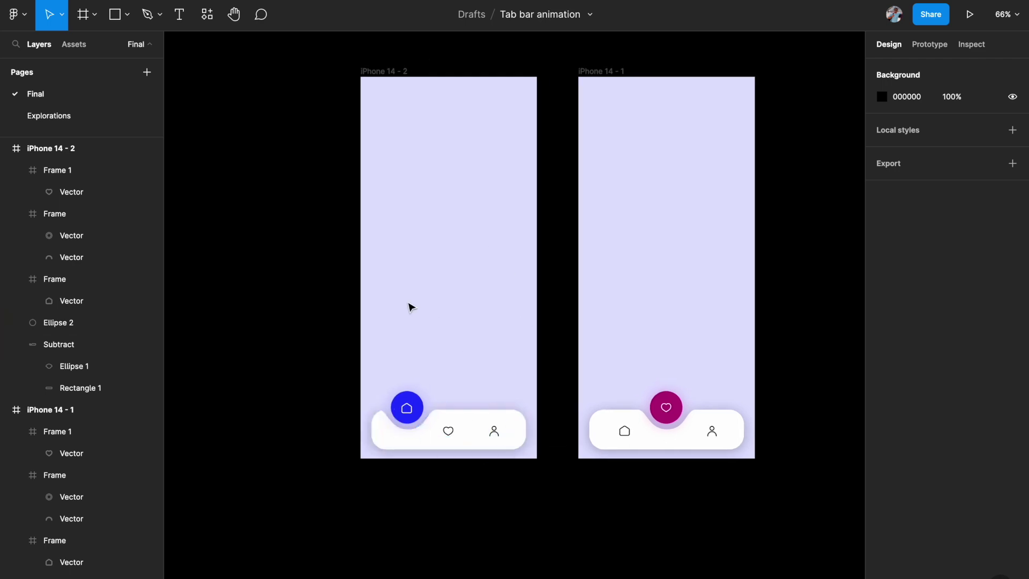
{"action": "scroll", "coordinate": [423, 322], "scroll_direction": "right", "scroll_amount": 2}
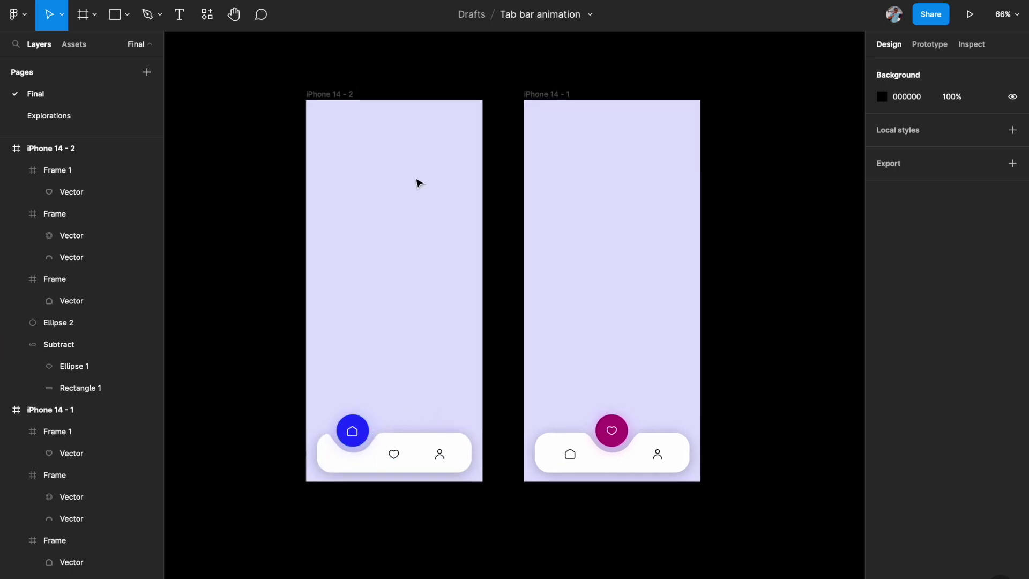
{"action": "left_click", "coordinate": [562, 96]}
{"action": "key", "text": "ctrl+d"}
{"action": "scroll", "coordinate": [659, 367], "scroll_direction": "right", "scroll_amount": 3}
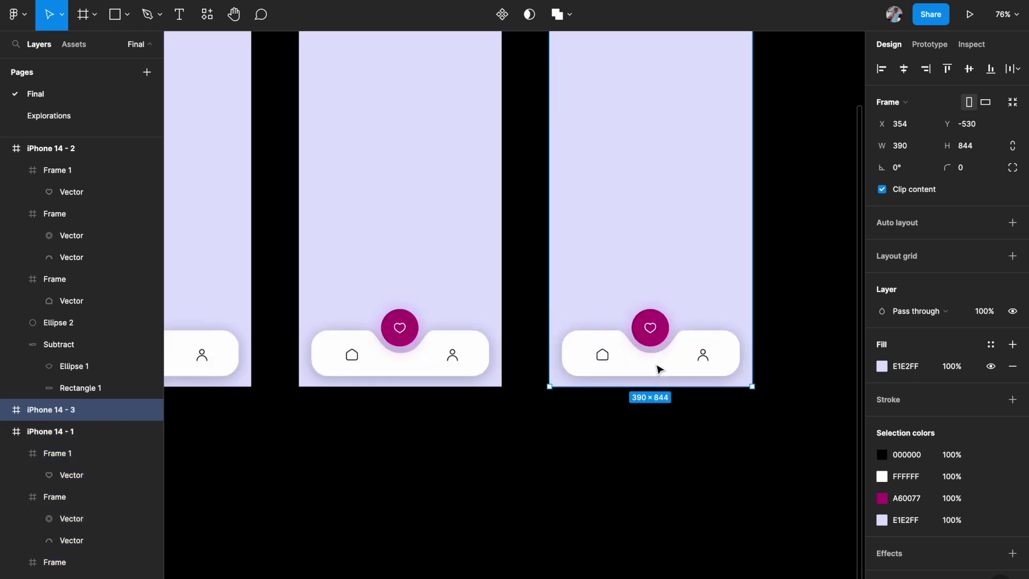
{"action": "scroll", "coordinate": [724, 328], "scroll_direction": "up", "scroll_amount": 5}
- Shift the notch ellipse and the circle right over the person tab
{"action": "left_click", "coordinate": [718, 386]}
{"action": "left_click", "coordinate": [70, 408]}
{"action": "key", "text": "shift+Right"}
{"action": "key", "text": "shift+Right"}
{"action": "key", "text": "shift+Right"}
{"action": "key", "text": "shift+Right"}
{"action": "key", "text": "shift+Right"}
{"action": "key", "text": "shift+Right"}
{"action": "key", "text": "shift+Right"}
{"action": "key", "text": "shift+Right"}
{"action": "key", "text": "shift+Right"}
{"action": "key", "text": "shift+Right"}
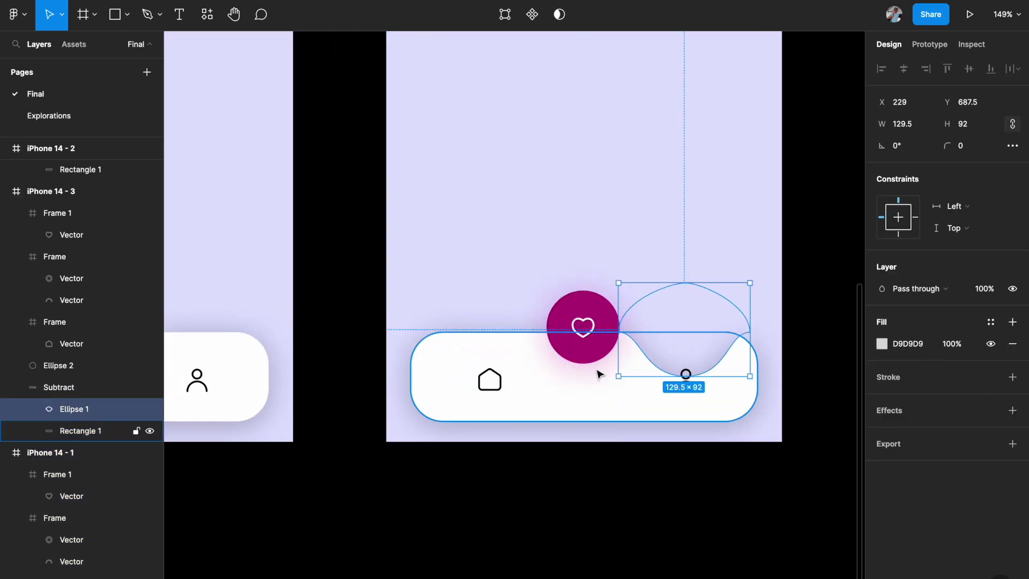
{"action": "left_click", "coordinate": [59, 365]}
{"action": "key", "text": "shift+Right"}
{"action": "key", "text": "shift+Right"}
{"action": "key", "text": "shift+Right"}
{"action": "key", "text": "shift+Right"}
{"action": "key", "text": "shift+Right"}
{"action": "key", "text": "shift+Right"}
{"action": "key", "text": "shift+Right"}
{"action": "key", "text": "shift+Right"}
{"action": "key", "text": "shift+Right"}
{"action": "key", "text": "shift+Right"}
- Raise the person icon into the circle and lower the heart icon into the bar
{"action": "left_click", "coordinate": [686, 380]}
{"action": "left_click_drag", "start_coordinate": [686, 380], "coordinate": [683, 330]}
{"action": "left_click", "coordinate": [881, 563]}
{"action": "left_click_drag", "start_coordinate": [754, 331], "coordinate": [703, 274]}
{"action": "left_click", "coordinate": [583, 326]}
{"action": "left_click_drag", "start_coordinate": [583, 326], "coordinate": [582, 379]}
{"action": "left_click", "coordinate": [490, 379], "text": "shift"}
{"action": "left_click", "coordinate": [881, 564]}
{"action": "key", "text": "Escape"}
{"action": "scroll", "coordinate": [758, 362], "scroll_direction": "down", "scroll_amount": 3}
- Fill the third screen's circle with green 00840D
{"action": "left_click", "coordinate": [747, 356]}
{"action": "left_click", "coordinate": [882, 363]}
{"action": "left_click", "coordinate": [832, 565]}
{"action": "key", "text": "Escape"}
{"action": "key", "text": "shift+1"}
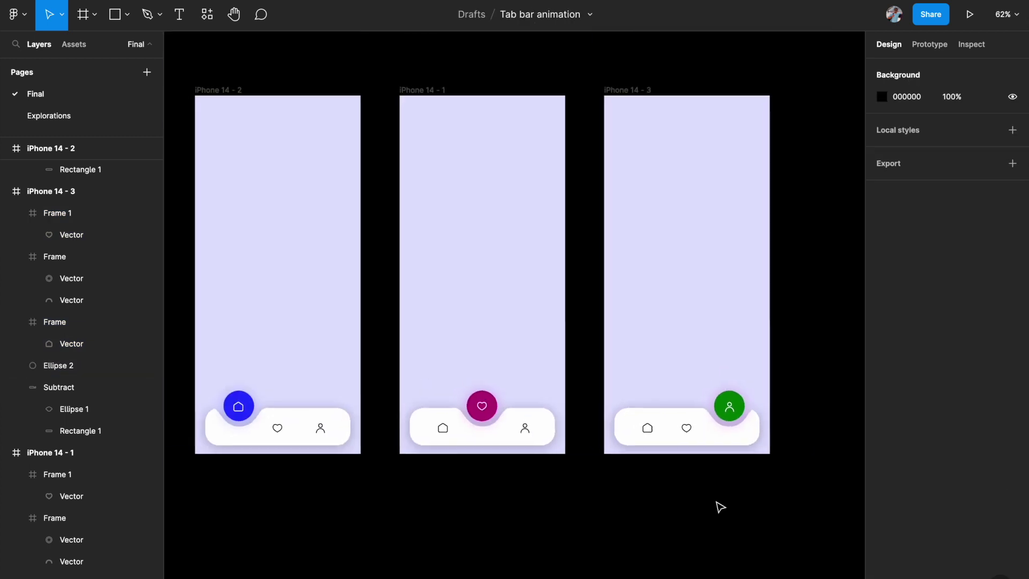
{"action": "scroll", "coordinate": [684, 406], "scroll_direction": "up", "scroll_amount": 5}
- Set the green circle's drop shadow colour to 00840D and fit all three screens in view
{"action": "left_click", "coordinate": [717, 368]}
{"action": "left_click", "coordinate": [1011, 431]}
{"action": "left_click", "coordinate": [881, 454]}
{"action": "left_click", "coordinate": [718, 530]}
{"action": "left_click", "coordinate": [686, 549]}
{"action": "left_click_drag", "start_coordinate": [690, 473], "coordinate": [608, 472]}
{"action": "key", "text": "Escape"}
{"action": "key", "text": "Escape"}
{"action": "key", "text": "shift+1"}
- Tint the iPhone 14 - 3 background a pale green taken from its circle colour
{"action": "left_click", "coordinate": [684, 131]}
{"action": "left_click", "coordinate": [693, 132]}
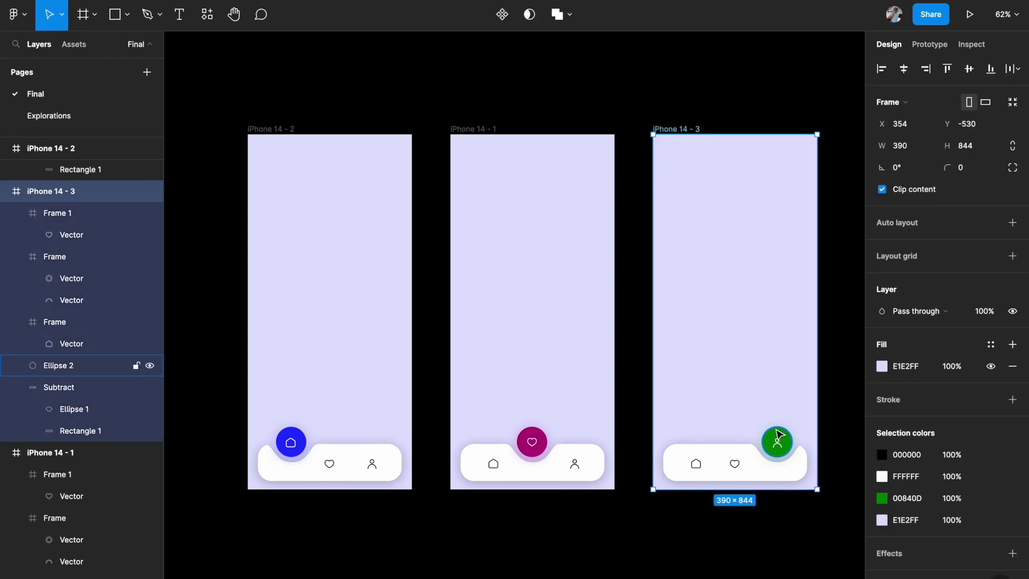
{"action": "left_click", "coordinate": [881, 366]}
{"action": "left_click", "coordinate": [833, 550]}
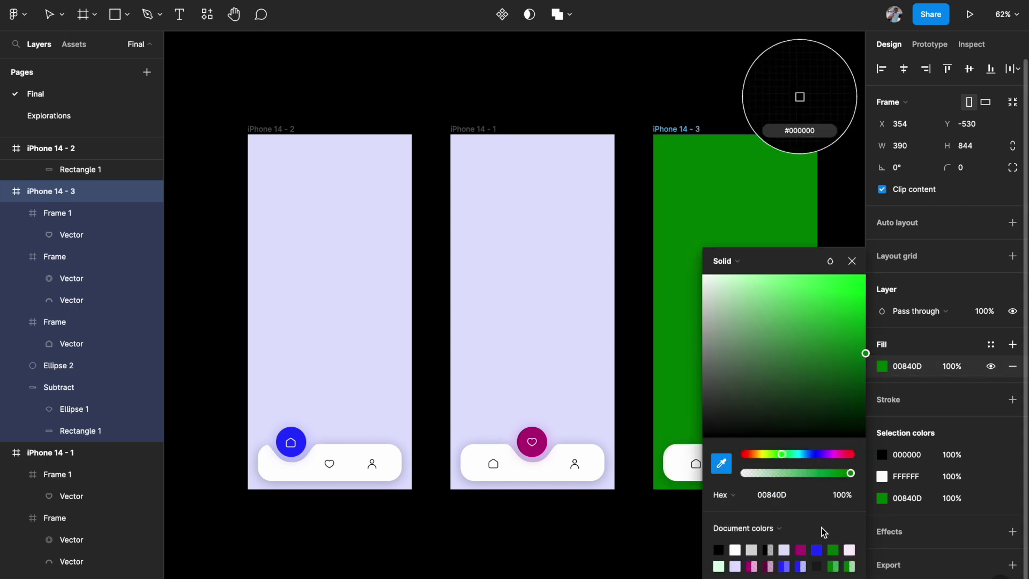
{"action": "left_click", "coordinate": [719, 566]}
- Give the iPhone 14 - 1 background a pale pink sampled from the magenta heart circle
{"action": "left_click", "coordinate": [503, 134]}
{"action": "left_click", "coordinate": [881, 366]}
{"action": "left_click", "coordinate": [721, 462]}
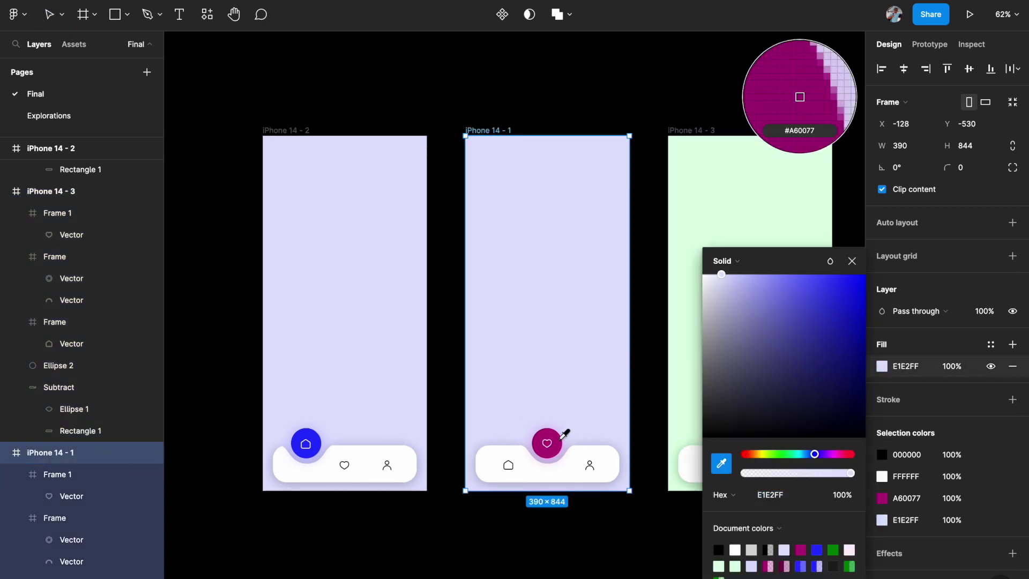
{"action": "left_click", "coordinate": [548, 438]}
{"action": "left_click", "coordinate": [716, 274]}
{"action": "left_click", "coordinate": [542, 193]}
{"action": "scroll", "coordinate": [429, 268], "scroll_direction": "left", "scroll_amount": 2}
{"action": "left_click", "coordinate": [331, 166]}
{"action": "scroll", "coordinate": [397, 299], "scroll_direction": "down", "scroll_amount": 3}
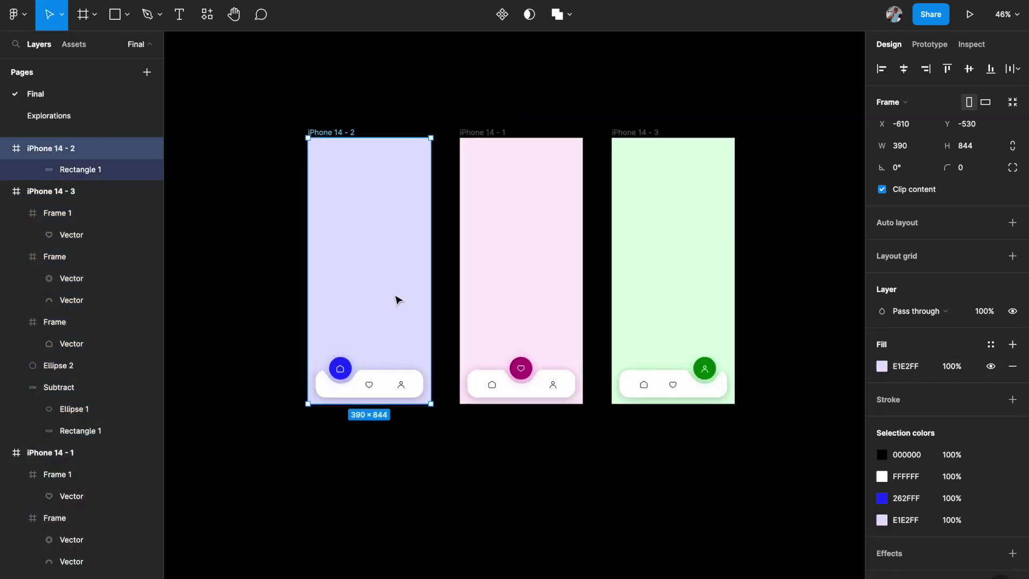
{"action": "left_click", "coordinate": [237, 328]}
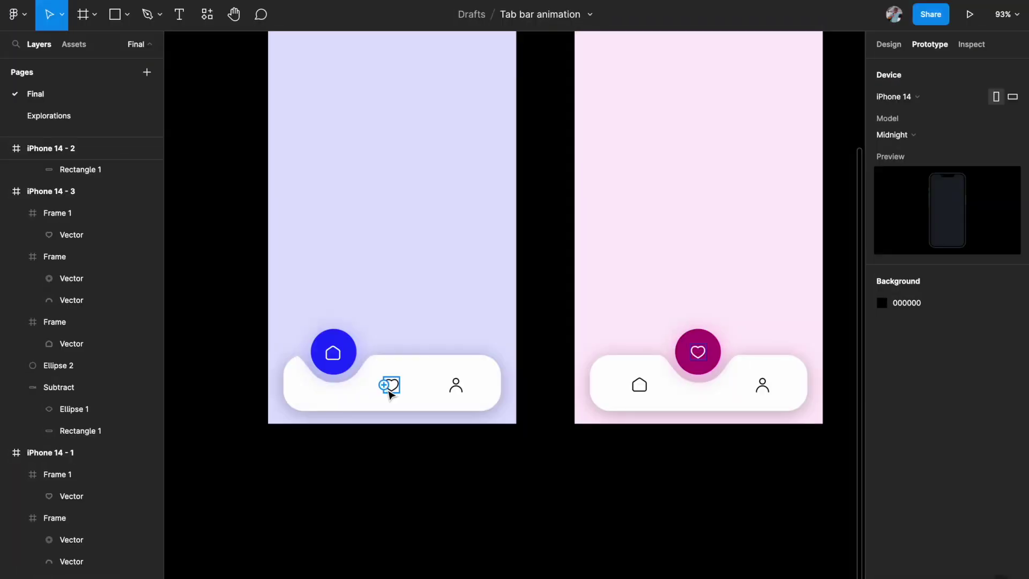
- Link the purple screen's heart icon to the pink screen with Smart animate, Gentle easing
{"action": "scroll", "coordinate": [370, 380], "scroll_direction": "down", "scroll_amount": 3}
{"action": "scroll", "coordinate": [764, 383], "scroll_direction": "right", "scroll_amount": 2}
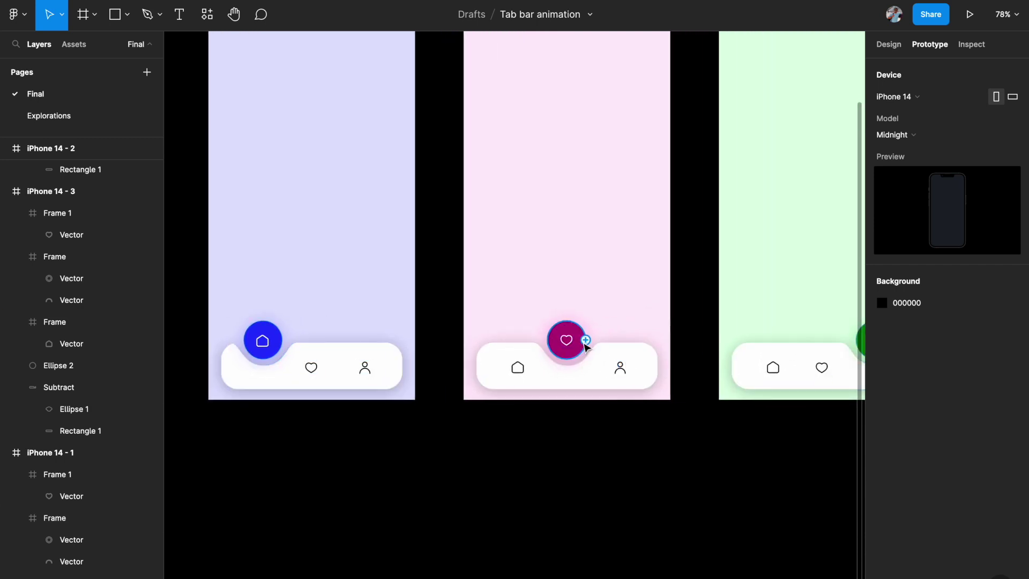
{"action": "left_click", "coordinate": [317, 368]}
{"action": "left_click_drag", "start_coordinate": [317, 367], "coordinate": [483, 318]}
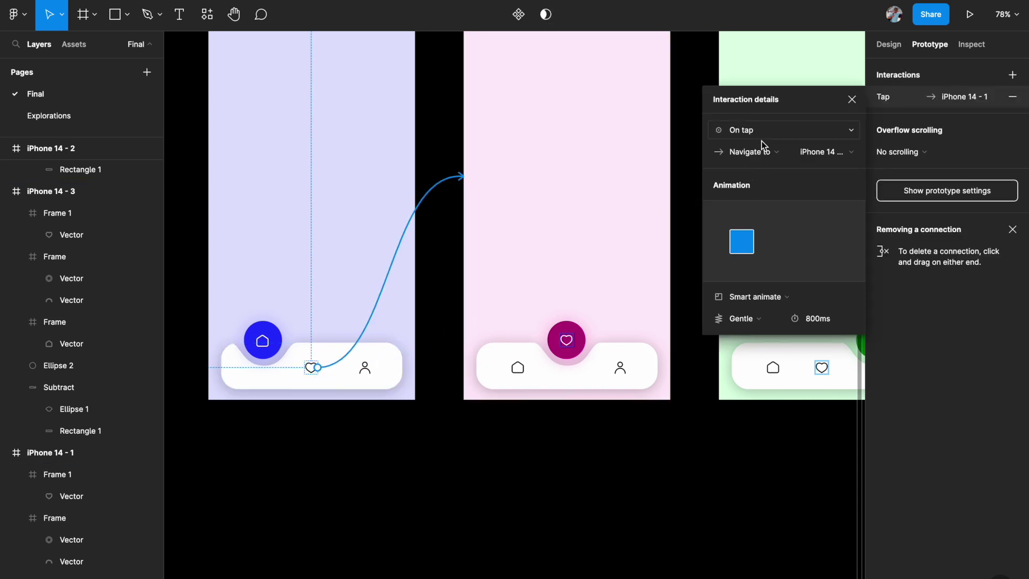
{"action": "left_click", "coordinate": [767, 323]}
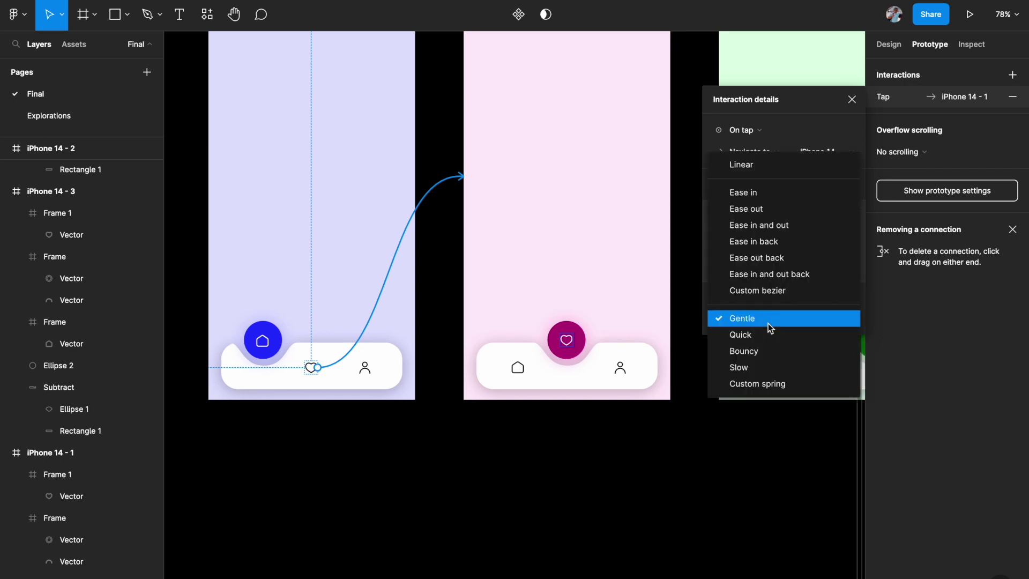
{"action": "left_click", "coordinate": [754, 319]}
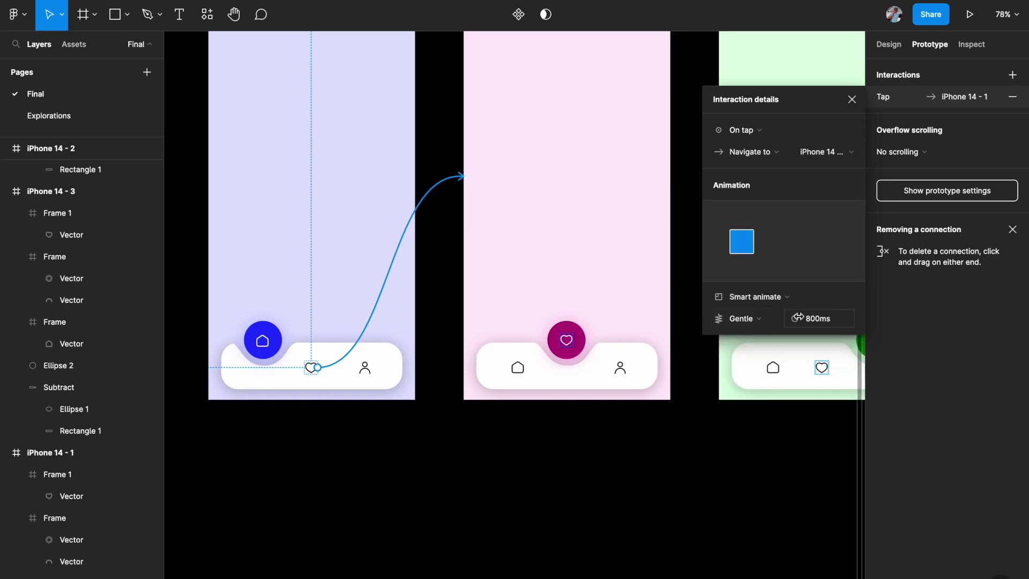
- Link the green screen's heart icon to the pink screen as well
{"action": "scroll", "coordinate": [536, 413], "scroll_direction": "down", "scroll_amount": 3, "text": "ctrl"}
{"action": "scroll", "coordinate": [515, 411], "scroll_direction": "right", "scroll_amount": 3}
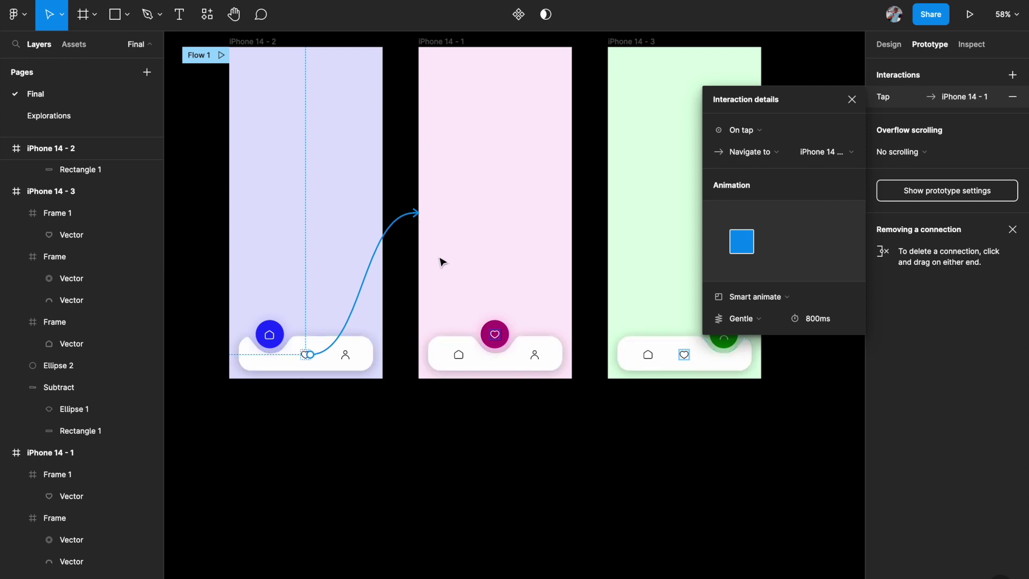
{"action": "scroll", "coordinate": [440, 261], "scroll_direction": "right", "scroll_amount": 3}
{"action": "scroll", "coordinate": [441, 261], "scroll_direction": "up", "scroll_amount": 2}
{"action": "left_click", "coordinate": [612, 393]}
{"action": "left_click_drag", "start_coordinate": [614, 393], "coordinate": [490, 299]}
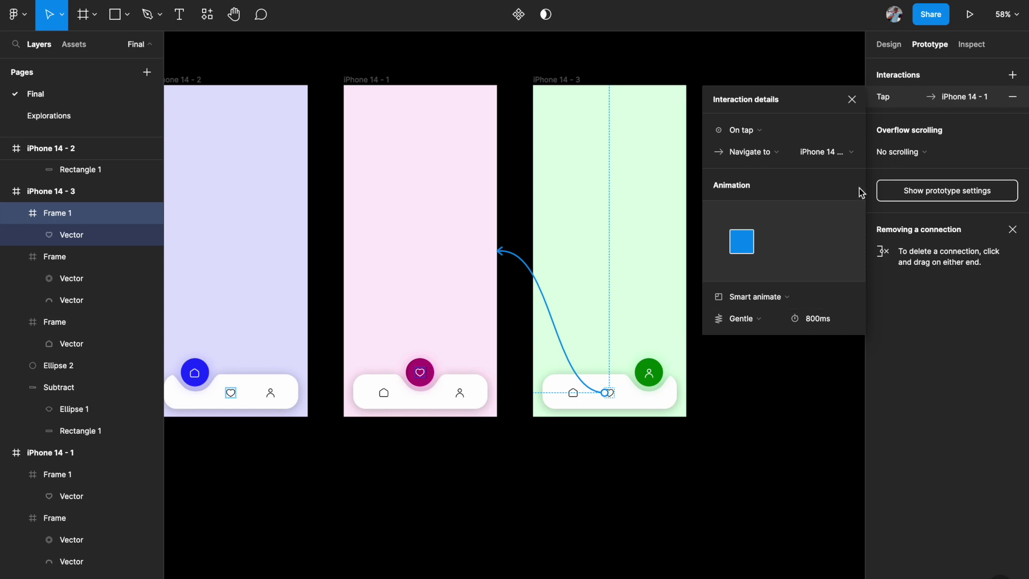
{"action": "left_click", "coordinate": [851, 99]}
{"action": "left_click", "coordinate": [708, 333]}
{"action": "scroll", "coordinate": [708, 334], "scroll_direction": "left", "scroll_amount": 2}
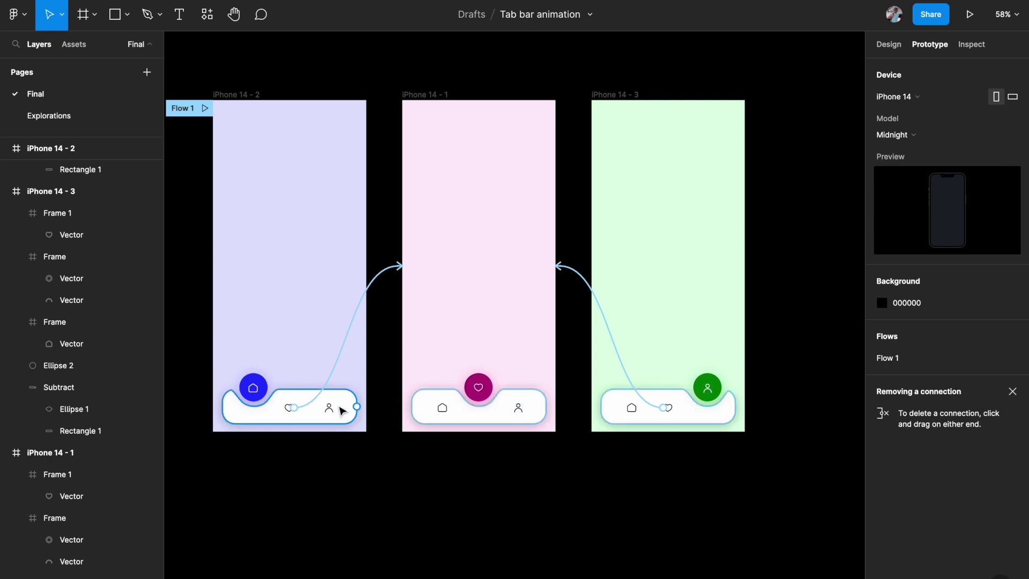
- Link the purple screen's person icon to the green screen
{"action": "right_click", "coordinate": [358, 432]}
{"action": "key", "text": "Escape"}
{"action": "left_click_drag", "start_coordinate": [336, 412], "coordinate": [622, 284]}
{"action": "key", "text": "ctrl+z"}
{"action": "scroll", "coordinate": [333, 436], "scroll_direction": "up", "scroll_amount": 1}
{"action": "left_click", "coordinate": [532, 415]}
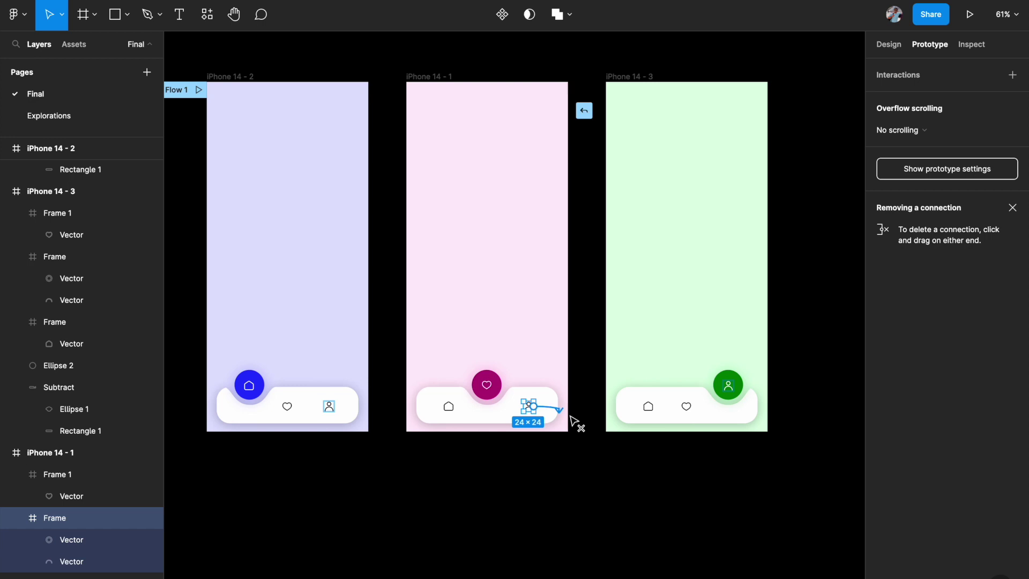
{"action": "left_click", "coordinate": [328, 406]}
{"action": "left_click_drag", "start_coordinate": [328, 406], "coordinate": [604, 230]}
{"action": "left_click", "coordinate": [647, 406]}
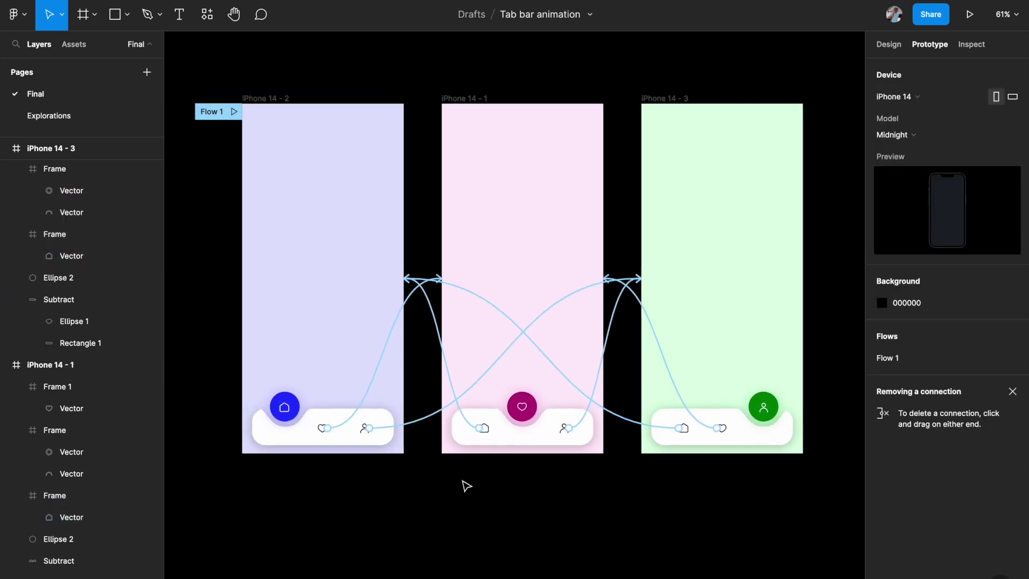
{"action": "scroll", "coordinate": [466, 486], "scroll_direction": "up", "scroll_amount": 2}
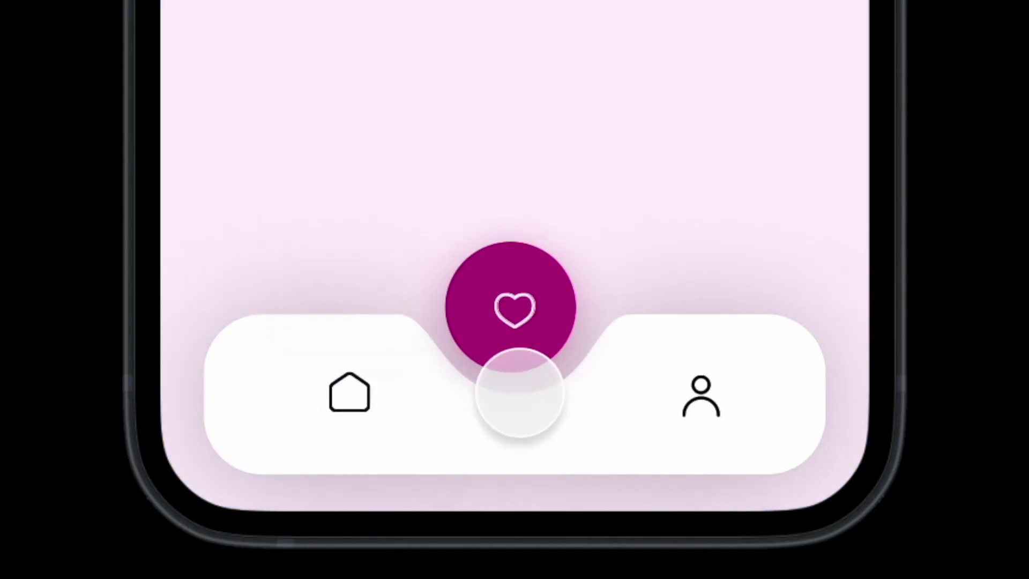
- In the preview, tap person, then heart, then home, landing on the purple home screen
{"action": "left_click", "coordinate": [698, 392]}
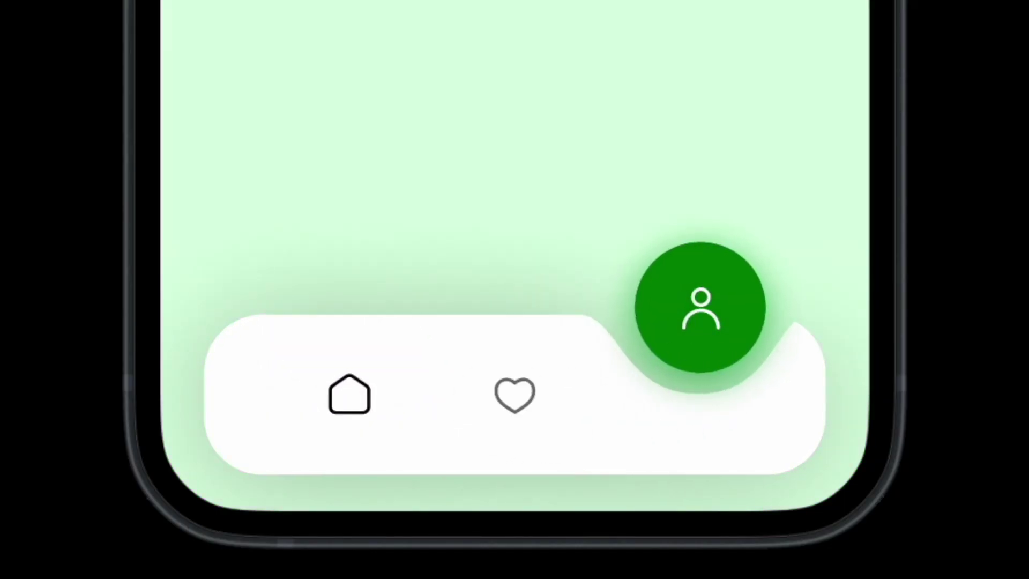
{"action": "left_click", "coordinate": [490, 391]}
{"action": "left_click", "coordinate": [311, 385]}
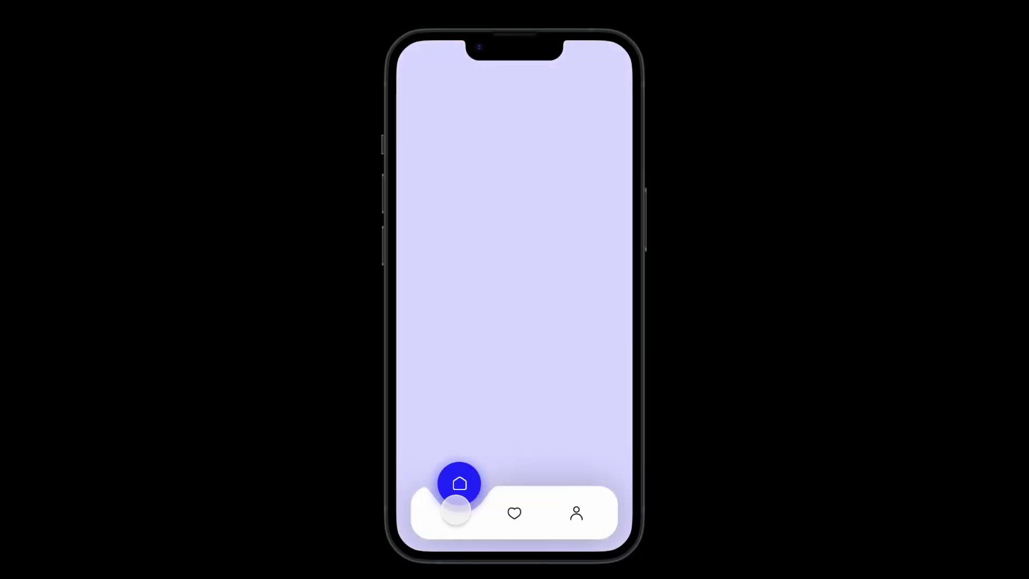